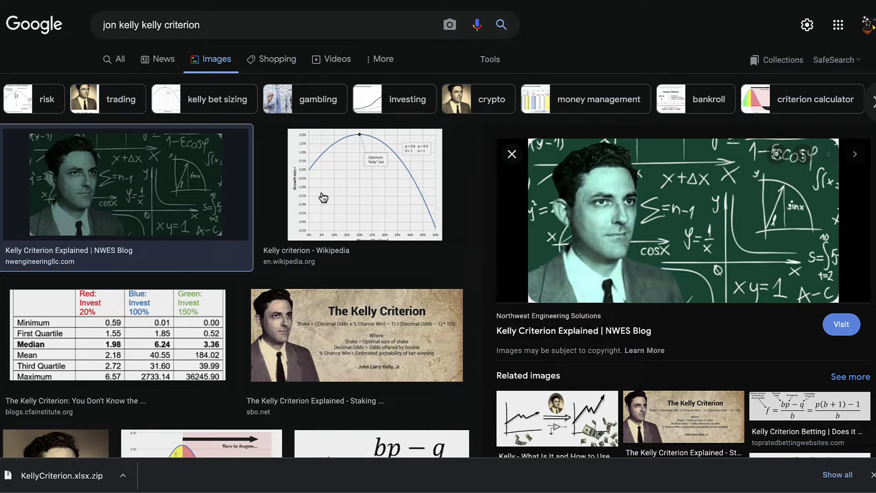
# Switch to the KellyCriterion workbook and review its win/lose inputs and Kelly formula notes.
pyautogui.moveTo(386, 477)
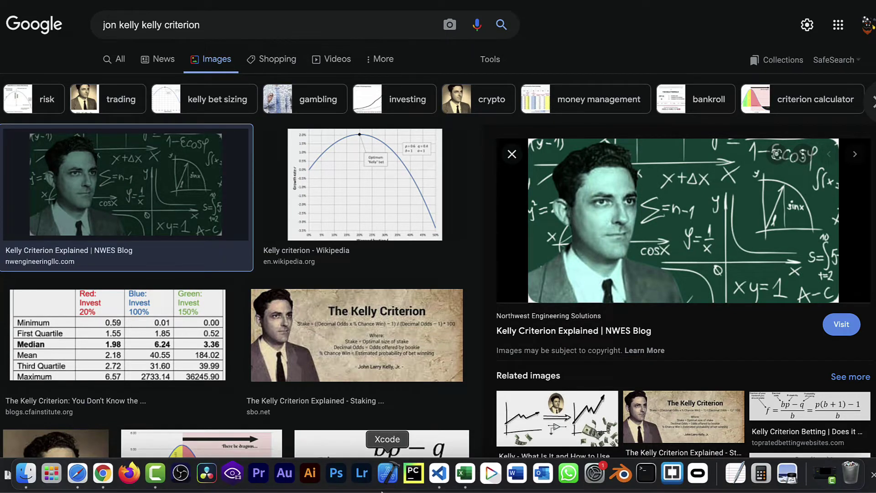
pyautogui.click(462, 477)
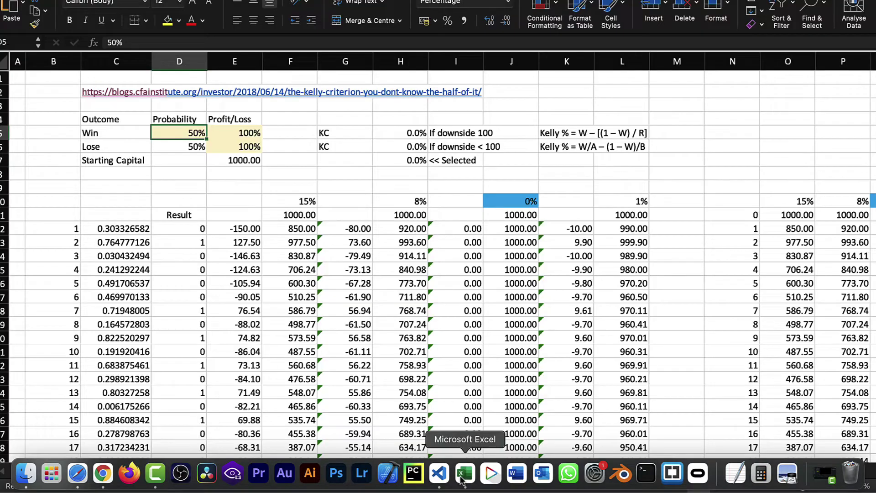
pyautogui.click(118, 108)
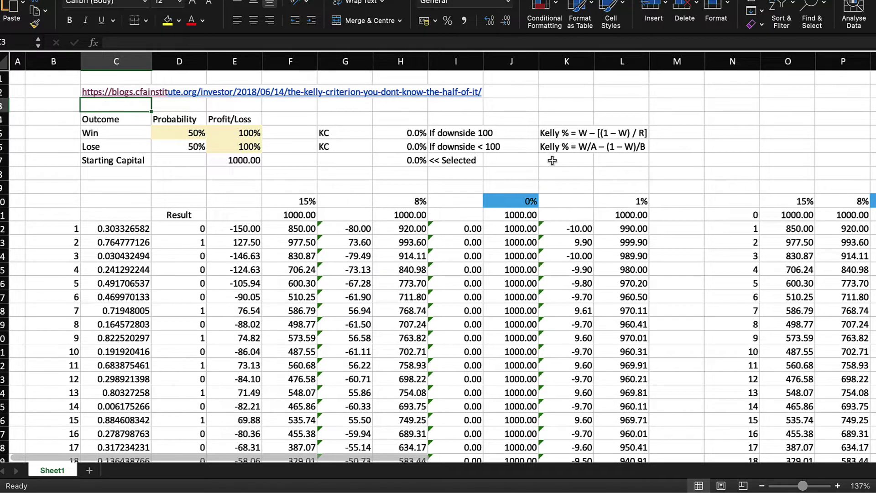
pyautogui.moveTo(559, 130)
pyautogui.mouseDown()
pyautogui.moveTo(557, 144)
pyautogui.moveTo(557, 134)
pyautogui.mouseUp()
pyautogui.click(102, 119)
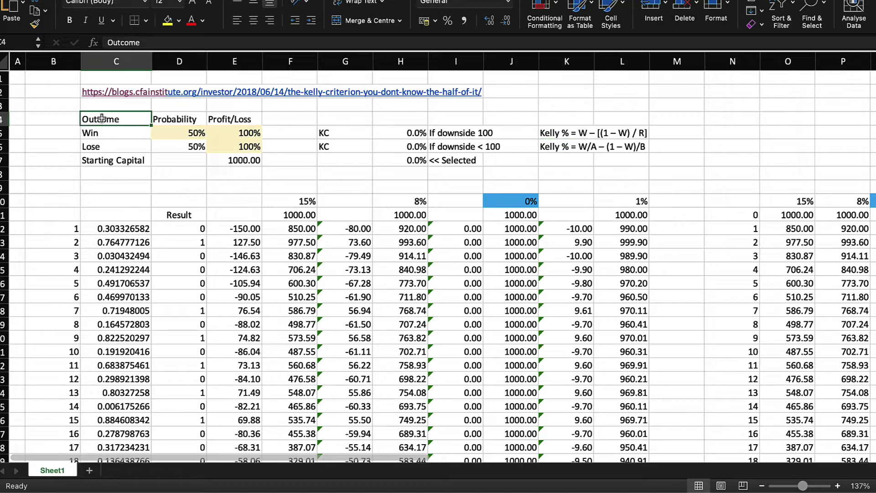
pyautogui.click(42, 121)
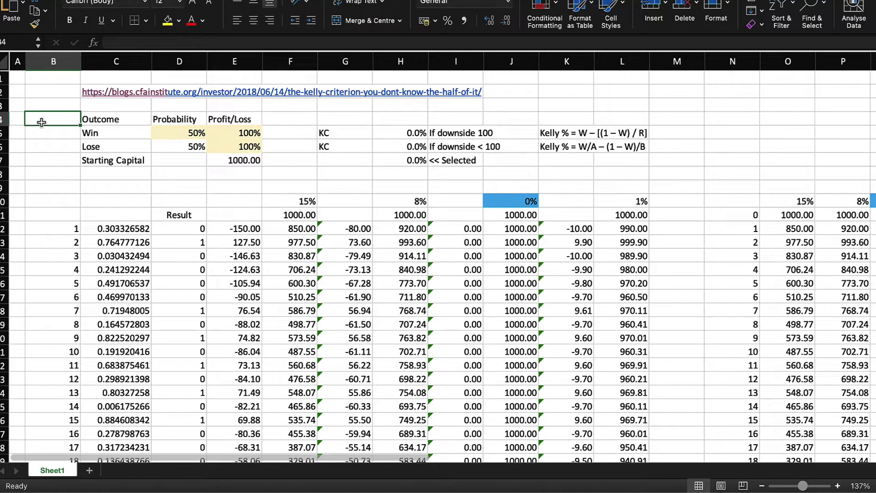
pyautogui.click(40, 132)
pyautogui.click(39, 119)
# Check the =RAND() and =IF(C12>=$D$6,1,0) formulas, then recalculate the draws three times with F9.
pyautogui.click(182, 230)
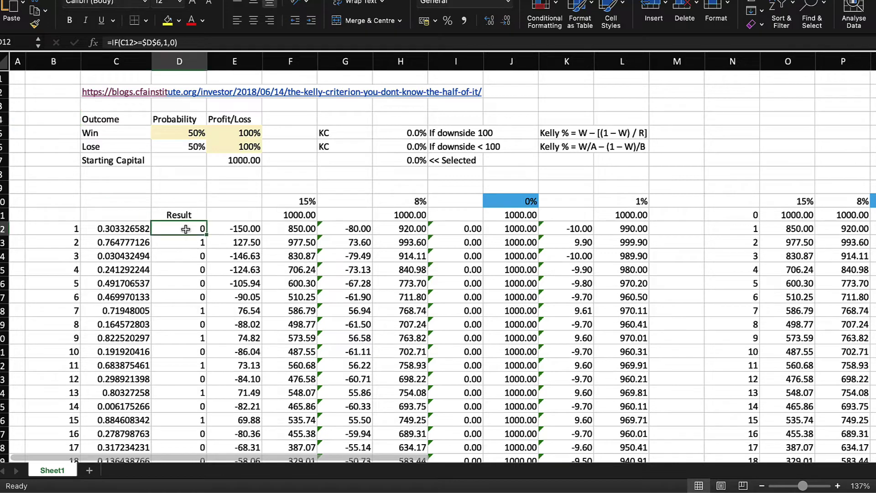
pyautogui.click(139, 227)
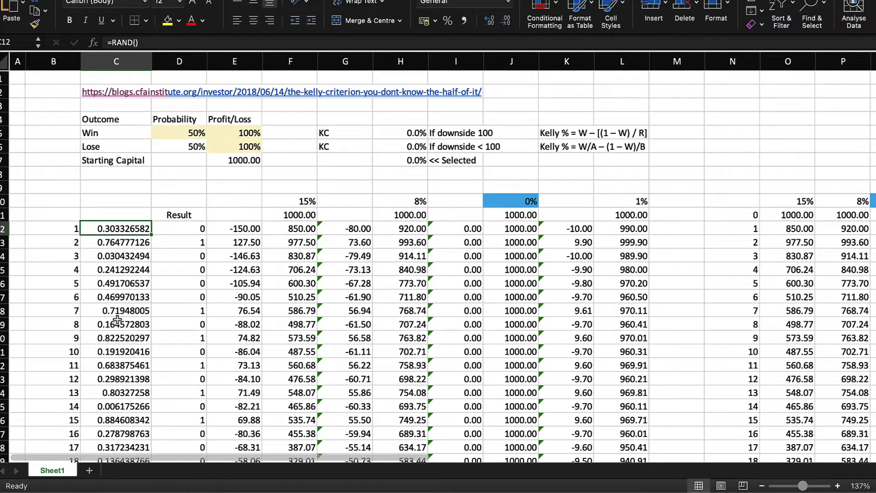
pyautogui.doubleClick(115, 243)
pyautogui.press('Return')
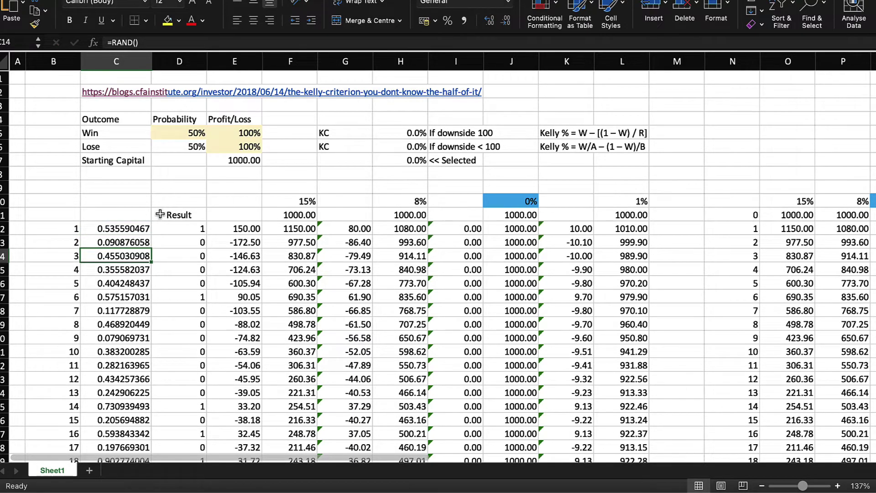
pyautogui.press('F9')
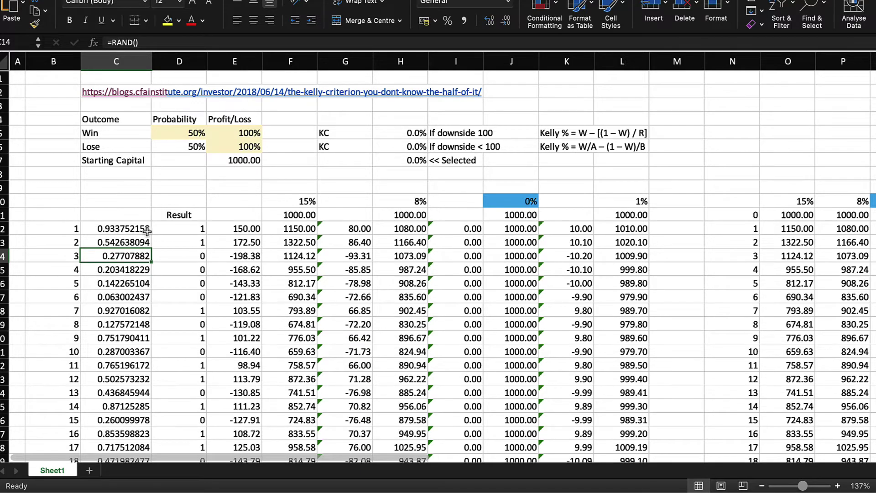
pyautogui.press('F9')
pyautogui.press('F9')
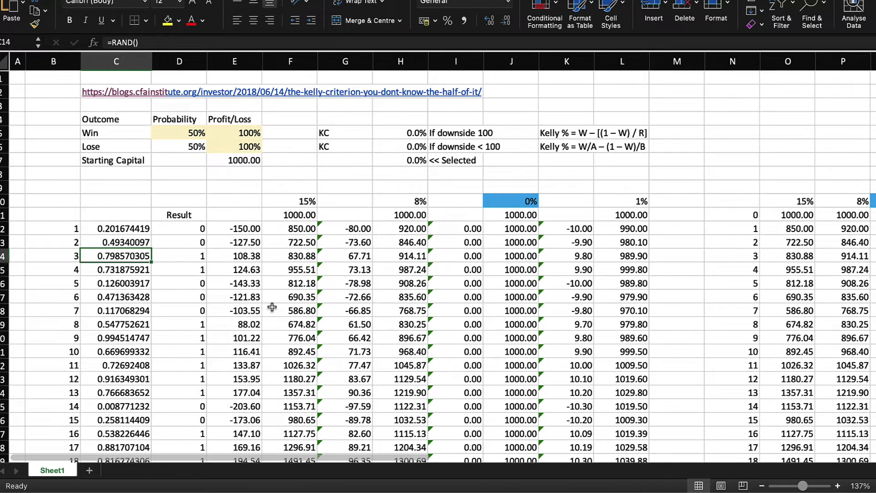
pyautogui.press('F9')
# Review the D12 result and C12 random formulas unchanged, then check the 50% win probability.
pyautogui.doubleClick(181, 226)
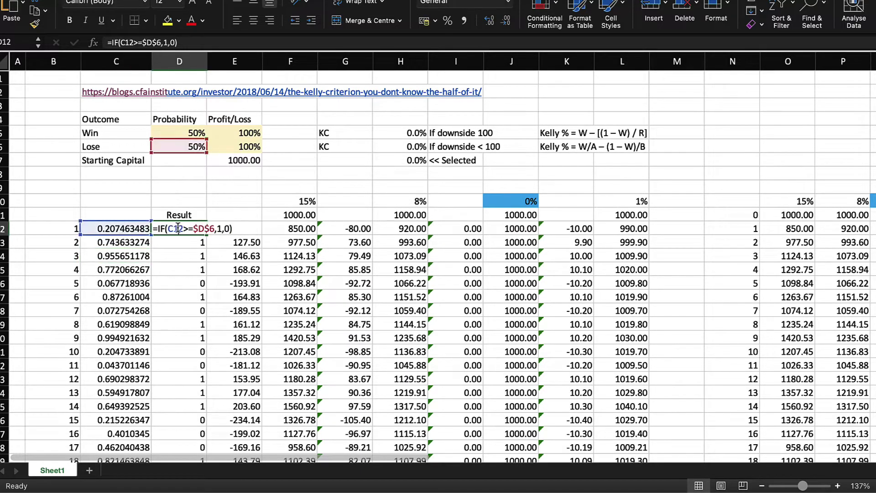
pyautogui.press('Escape')
pyautogui.doubleClick(118, 226)
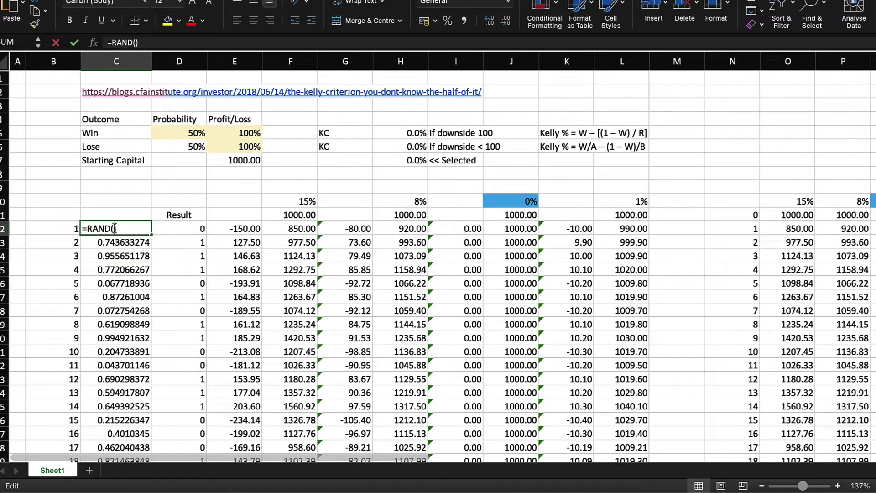
pyautogui.press('Escape')
pyautogui.doubleClick(194, 227)
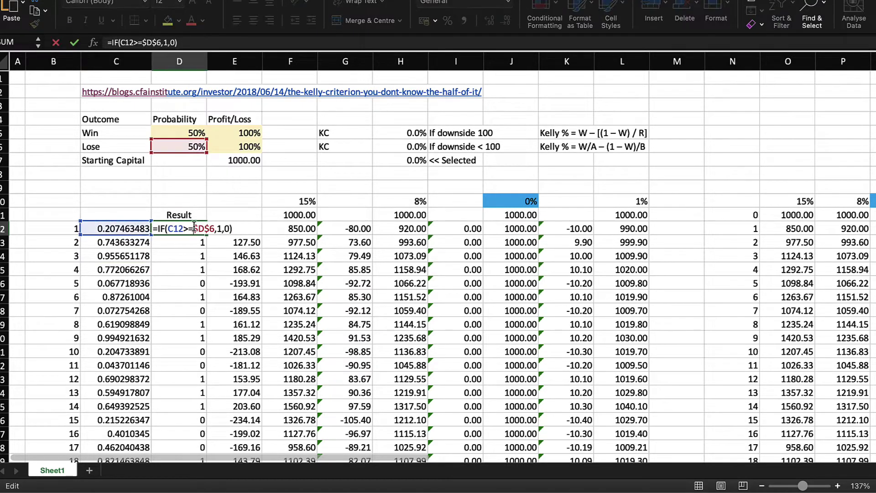
pyautogui.press('Escape')
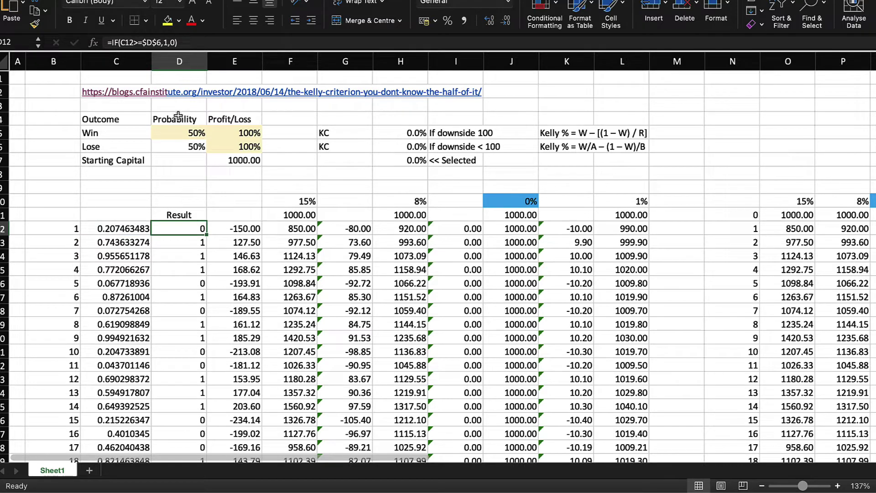
pyautogui.click(187, 133)
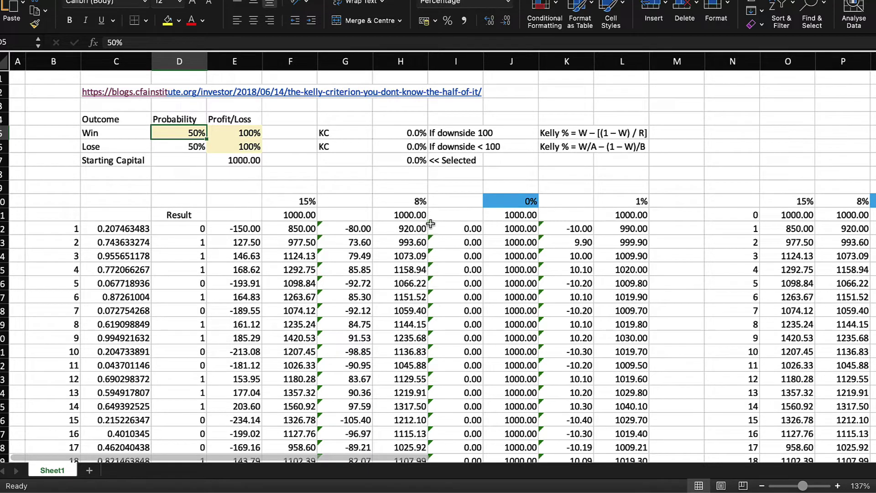
# Recommit J10's =$H$7 stake header to recalculate, then return to J10 and the D5 win probability.
pyautogui.click(503, 201)
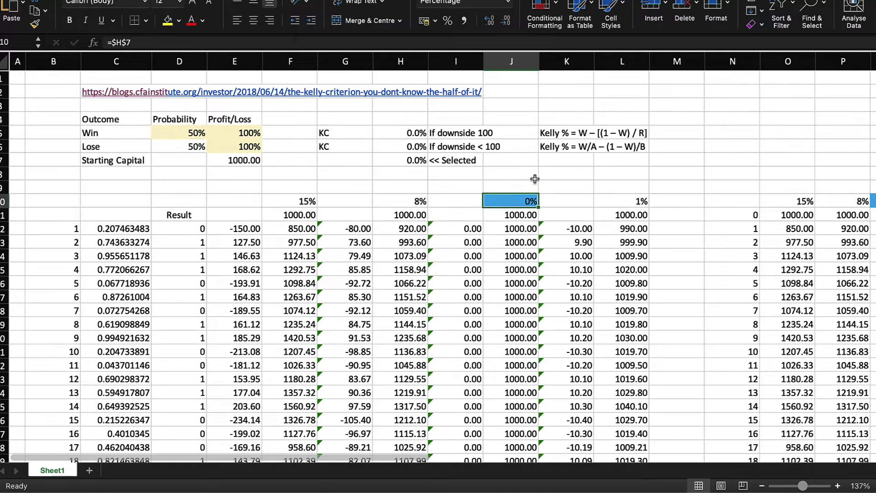
pyautogui.doubleClick(512, 202)
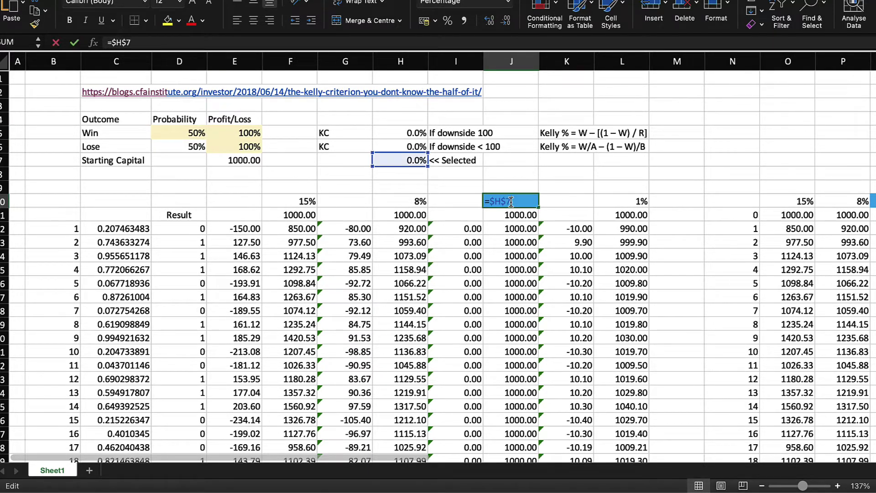
pyautogui.press('Return')
pyautogui.click(512, 202)
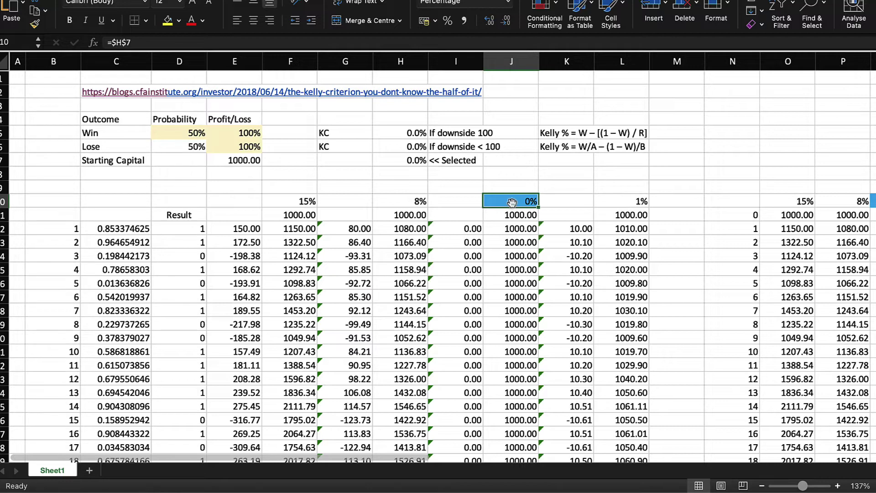
pyautogui.click(568, 202)
pyautogui.click(531, 202)
pyautogui.click(161, 129)
# Scroll back to the inputs and give the 1000.00 starting capital cell a light yellow fill.
pyautogui.hscroll(15, 562, 226)
pyautogui.scroll(-10, 562, 225)
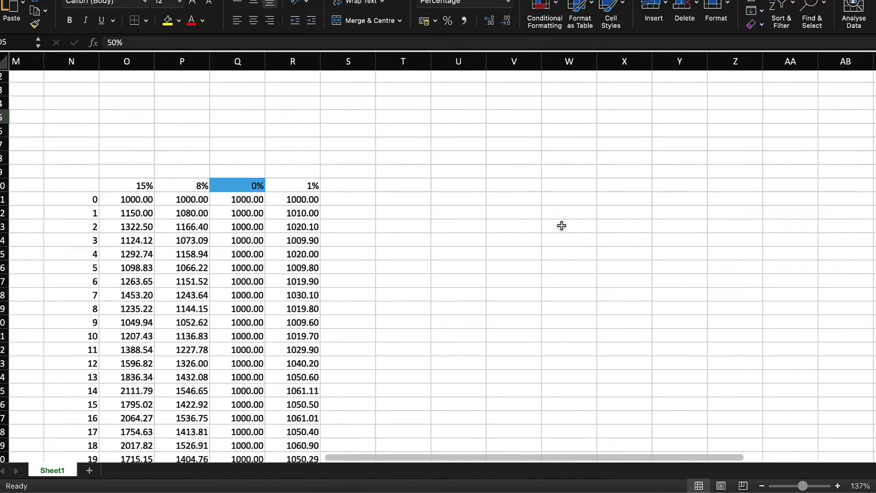
pyautogui.scroll(5, 562, 226)
pyautogui.scroll(-3, 562, 226)
pyautogui.hscroll(-1, 561, 225)
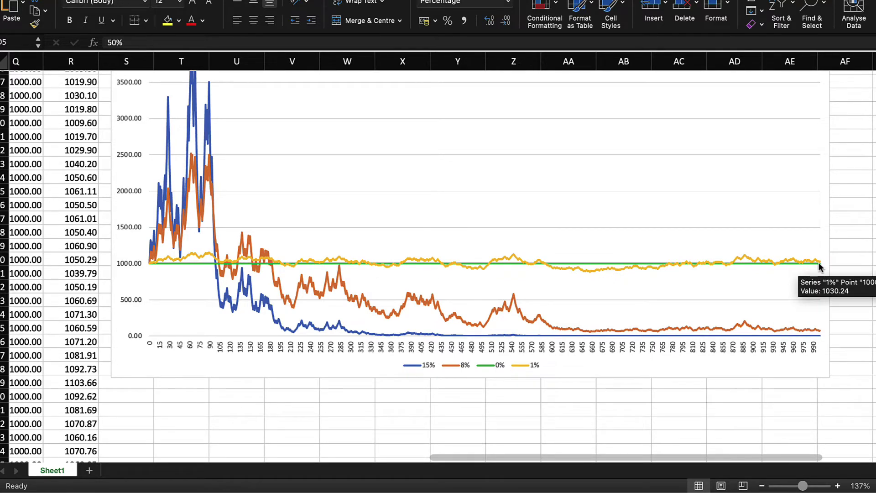
pyautogui.scroll(5, 125, 268)
pyautogui.hscroll(-5, 125, 268)
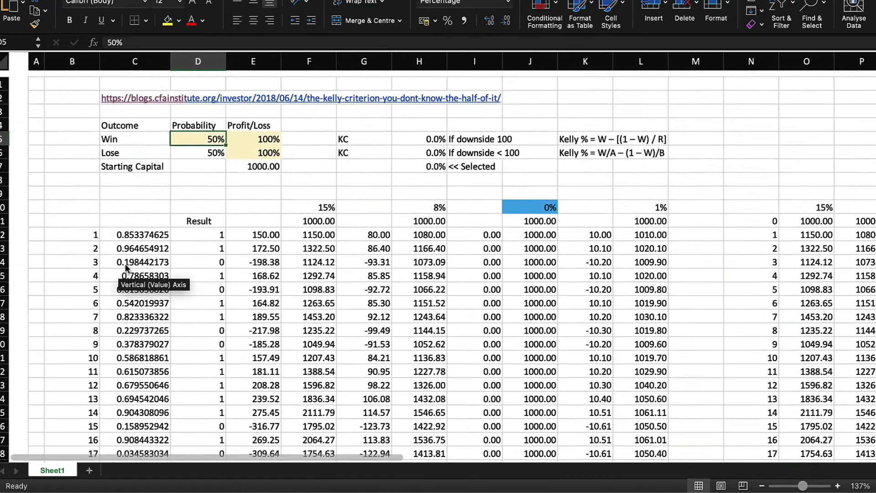
pyautogui.click(221, 161)
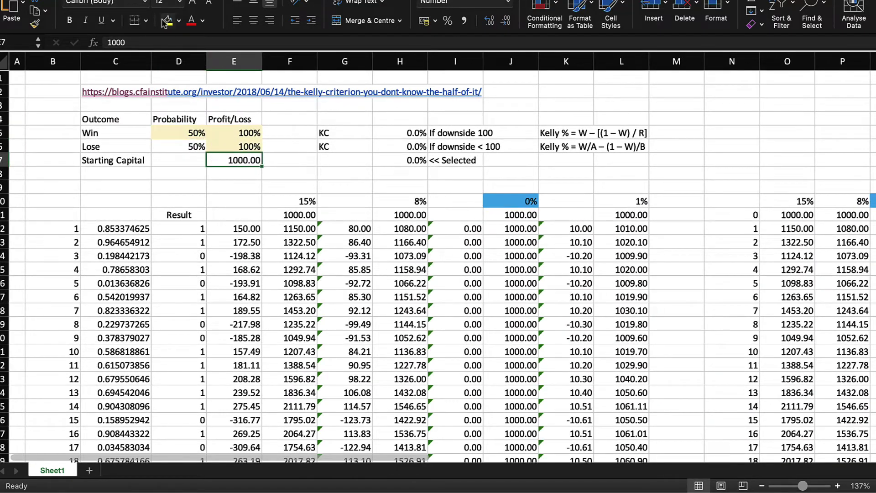
pyautogui.click(178, 21)
pyautogui.click(251, 90)
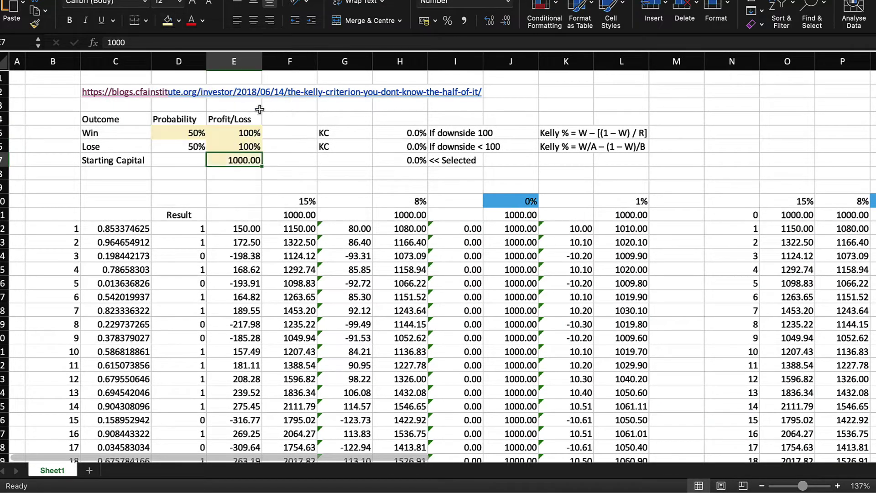
pyautogui.click(293, 164)
pyautogui.click(238, 161)
# Scroll the sheet back to the top-left to show the input table.
pyautogui.hscroll(10, 829, 229)
pyautogui.scroll(-5, 829, 228)
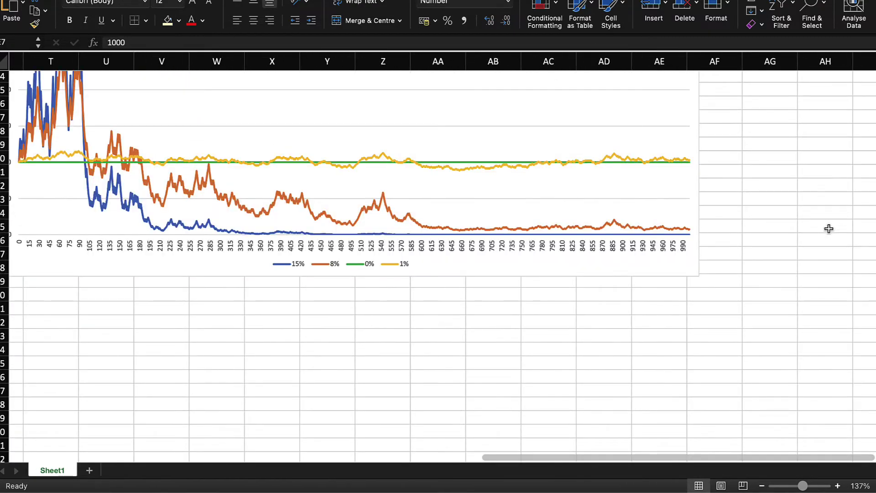
pyautogui.hscroll(-3, 829, 228)
pyautogui.scroll(4, 829, 229)
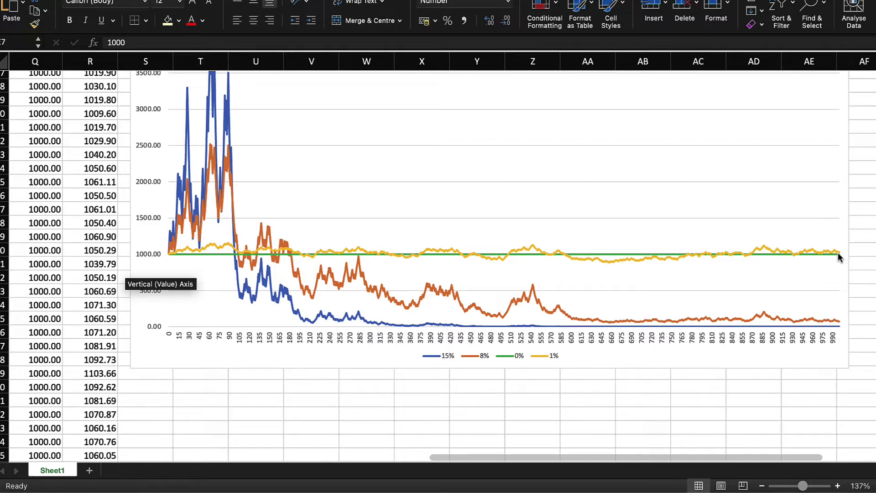
pyautogui.hscroll(-20, 300, 128)
pyautogui.scroll(5, 299, 128)
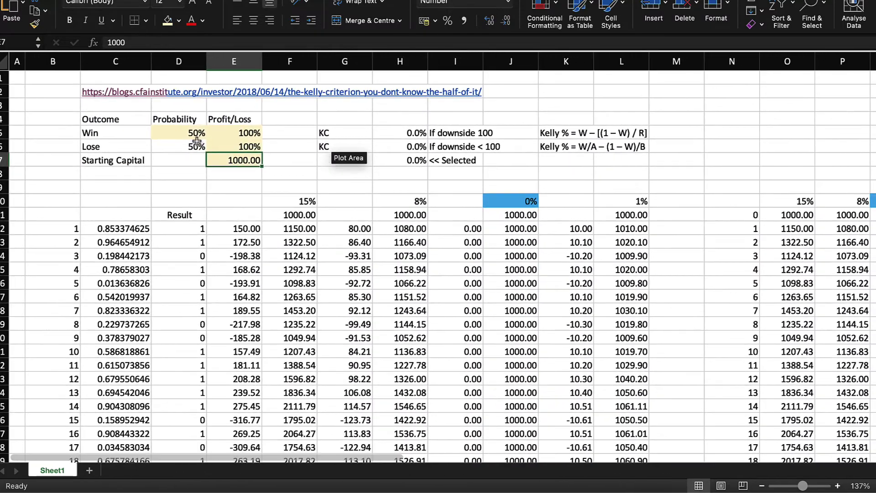
# Change the win probability in D5 to 51%.
pyautogui.click(197, 136)
pyautogui.write('51')
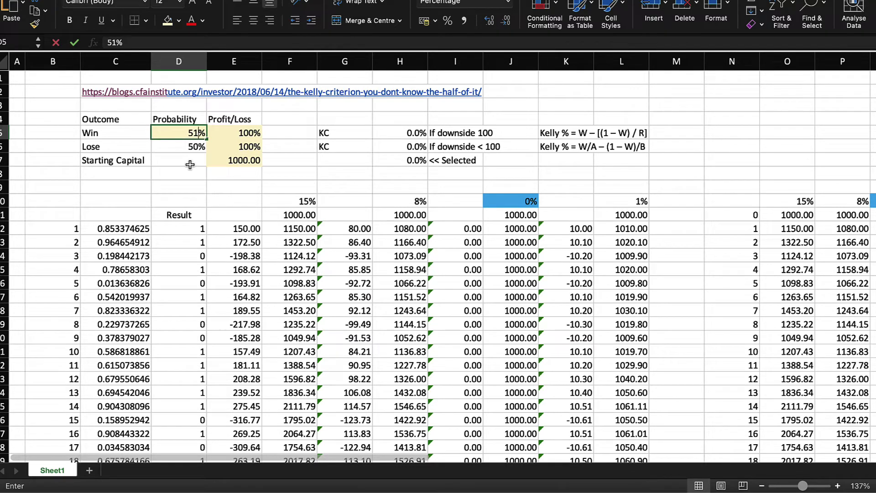
pyautogui.press('Return')
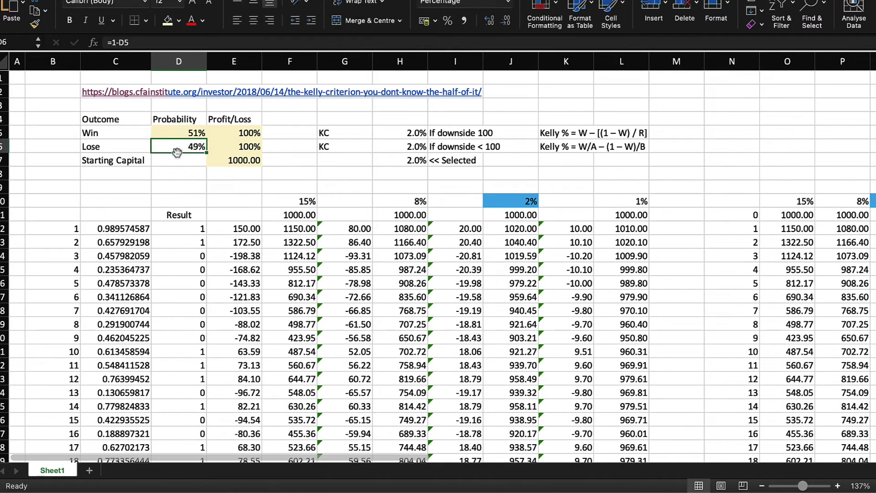
# Review the 100% profit/loss inputs and the 15% stake bankroll column.
pyautogui.moveTo(250, 133); pyautogui.dragTo(242, 143)
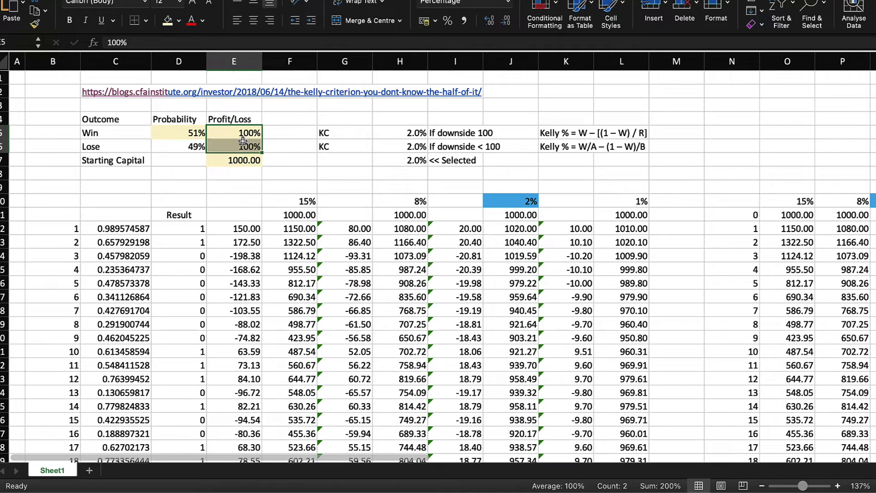
pyautogui.click(232, 118)
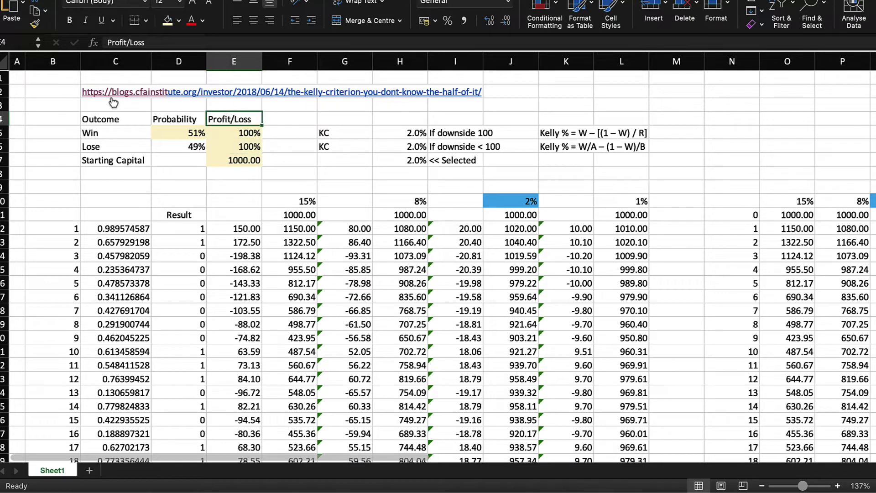
pyautogui.moveTo(232, 132); pyautogui.dragTo(232, 144)
pyautogui.click(232, 145)
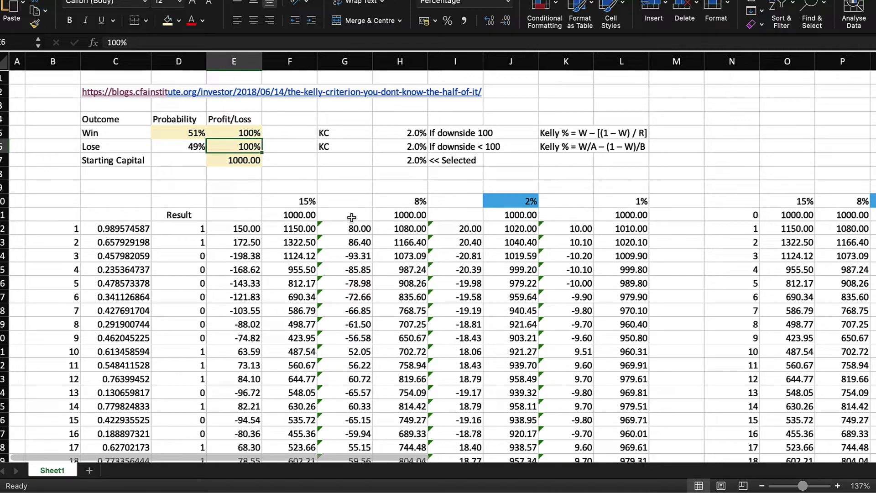
pyautogui.click(305, 204)
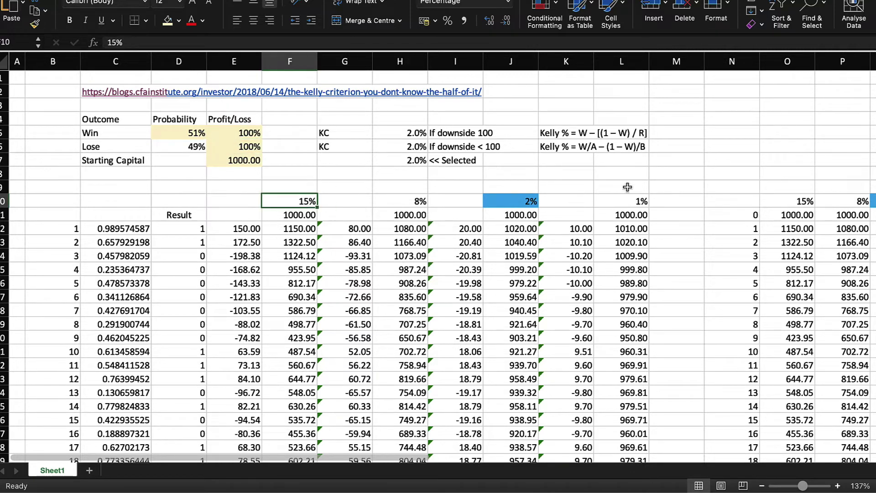
pyautogui.click(289, 61)
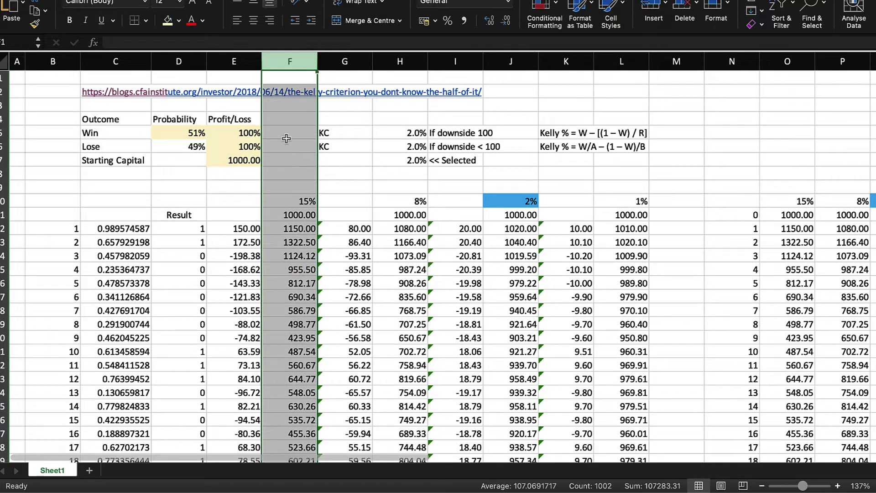
pyautogui.click(278, 207)
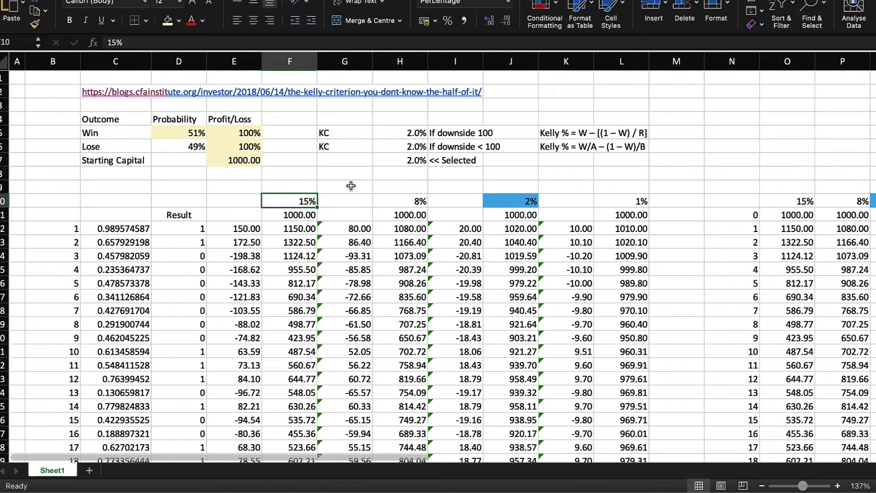
pyautogui.click(400, 61)
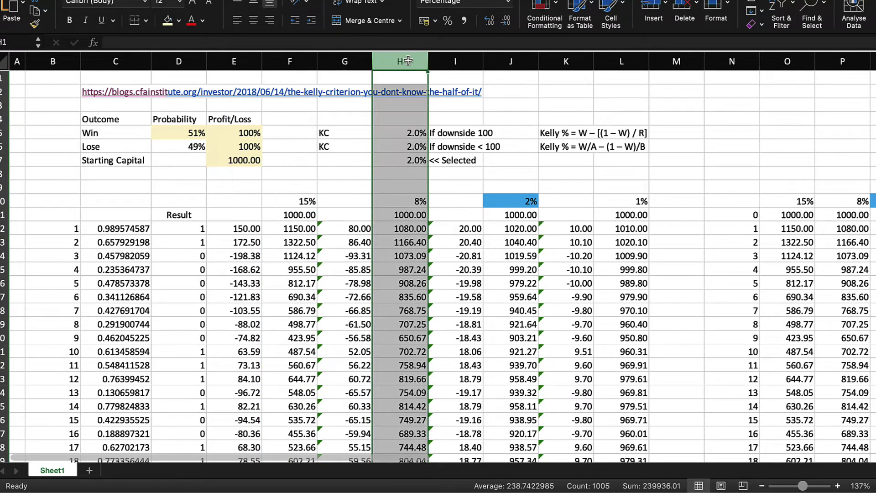
pyautogui.click(397, 200)
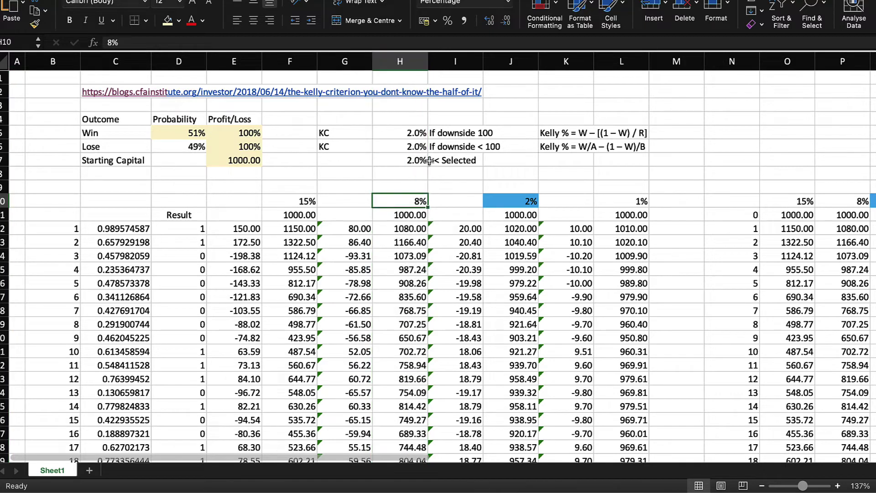
pyautogui.click(282, 204)
pyautogui.click(393, 205)
pyautogui.click(523, 62)
pyautogui.click(621, 61)
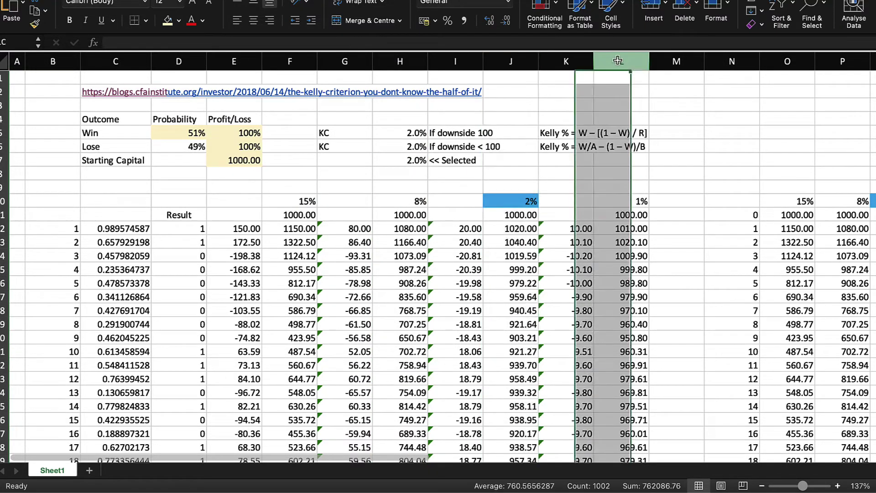
pyautogui.click(623, 201)
pyautogui.click(510, 201)
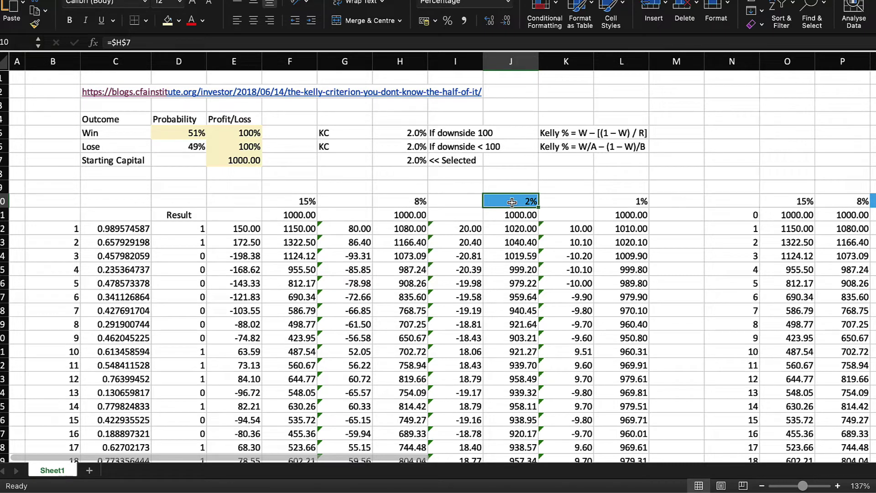
pyautogui.click(489, 20)
pyautogui.click(552, 201)
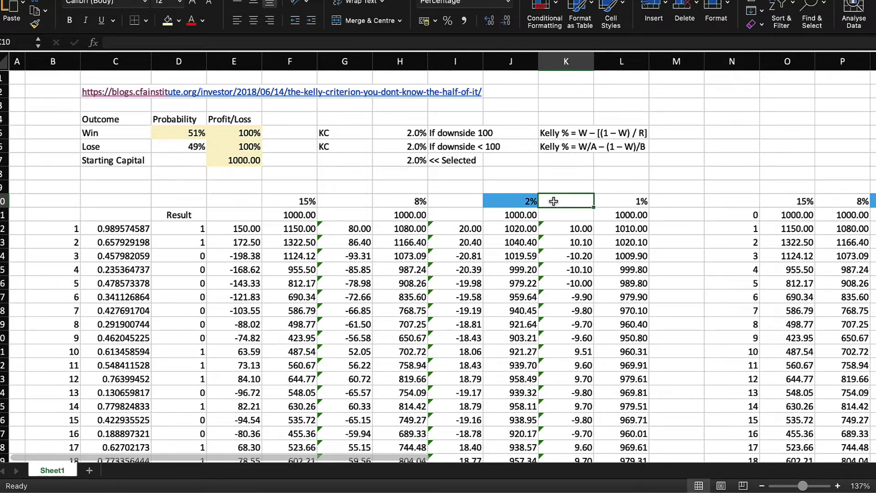
pyautogui.hscroll(10, 678, 247)
pyautogui.scroll(-10, 678, 247)
pyautogui.hscroll(-2, 678, 247)
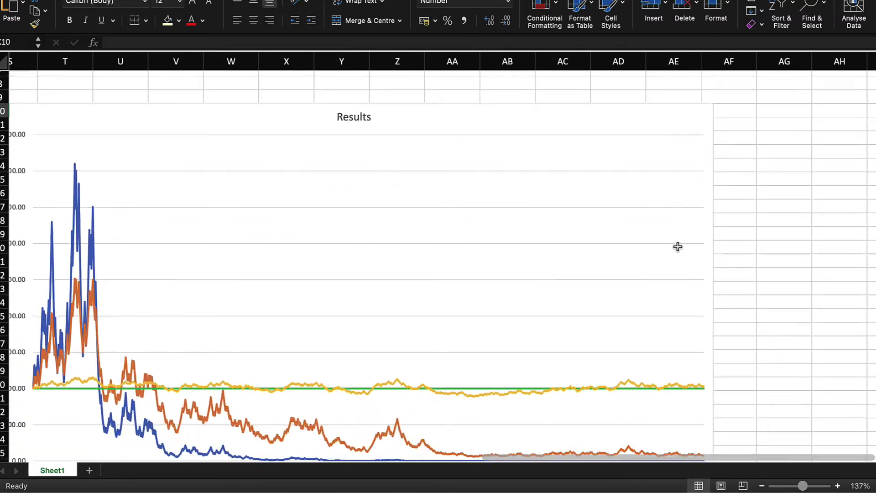
pyautogui.scroll(-2, 678, 246)
pyautogui.hscroll(-1, 678, 246)
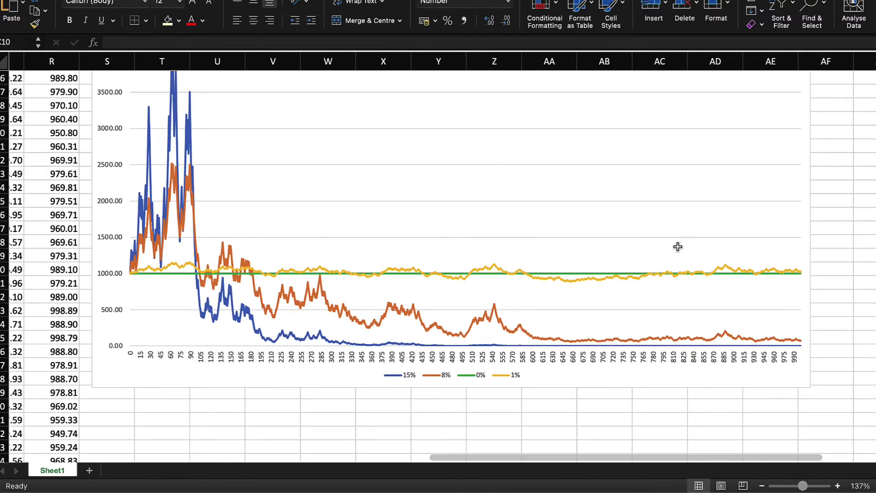
pyautogui.press('F9')
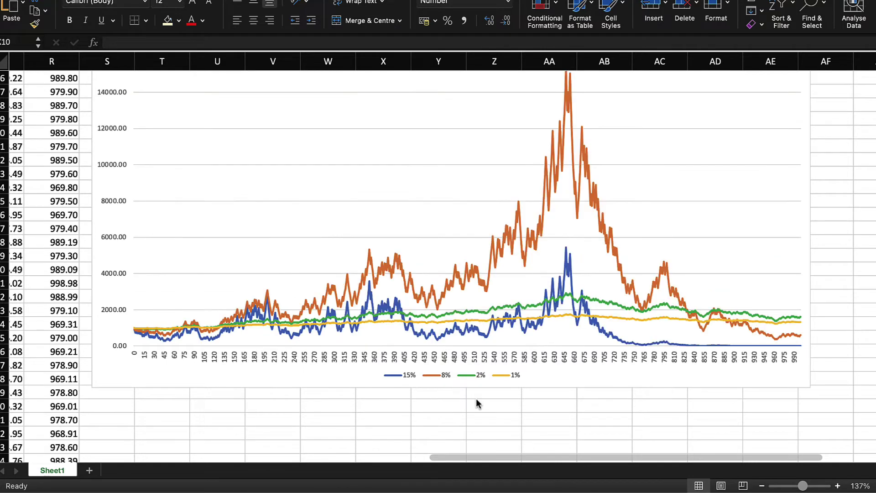
pyautogui.press('F9')
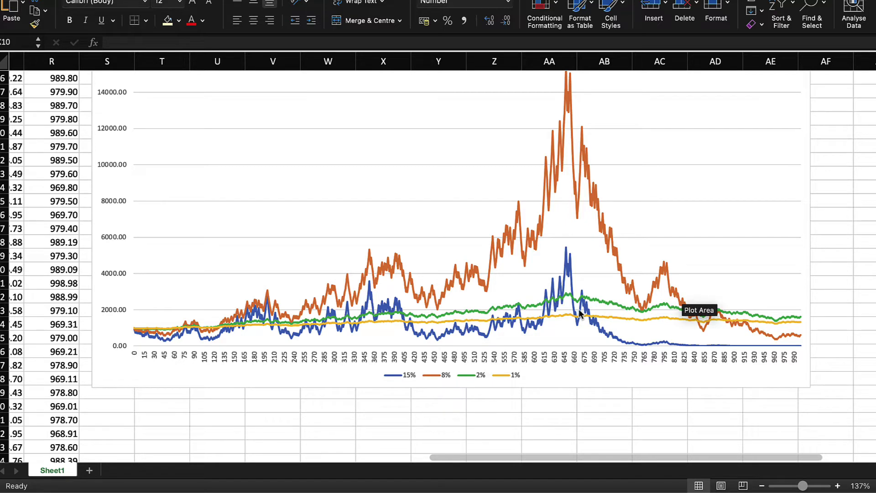
pyautogui.moveTo(800, 326)
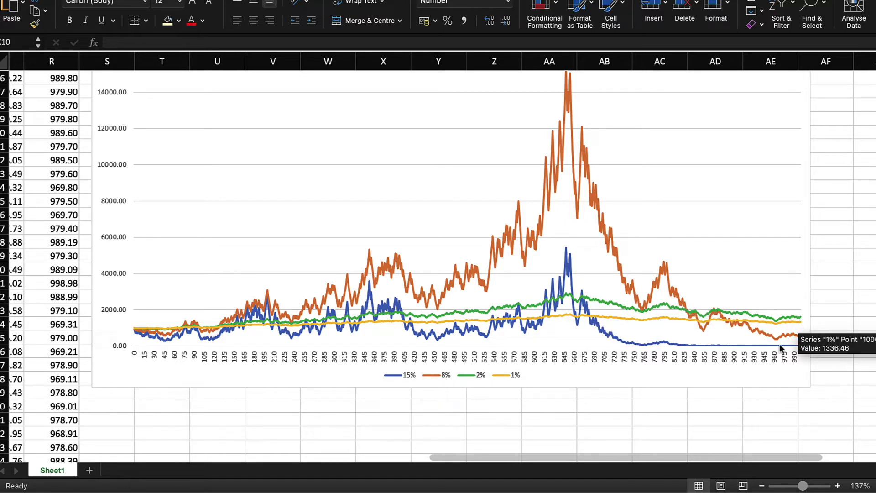
pyautogui.press('F9')
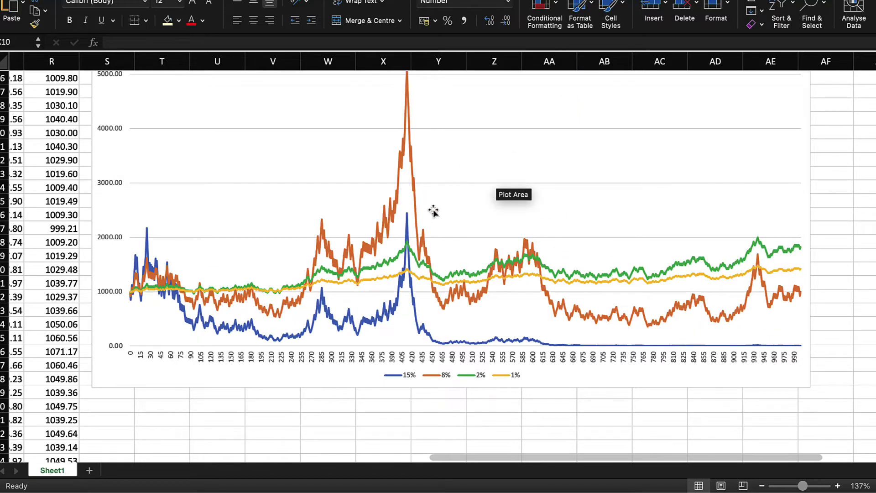
pyautogui.moveTo(800, 273)
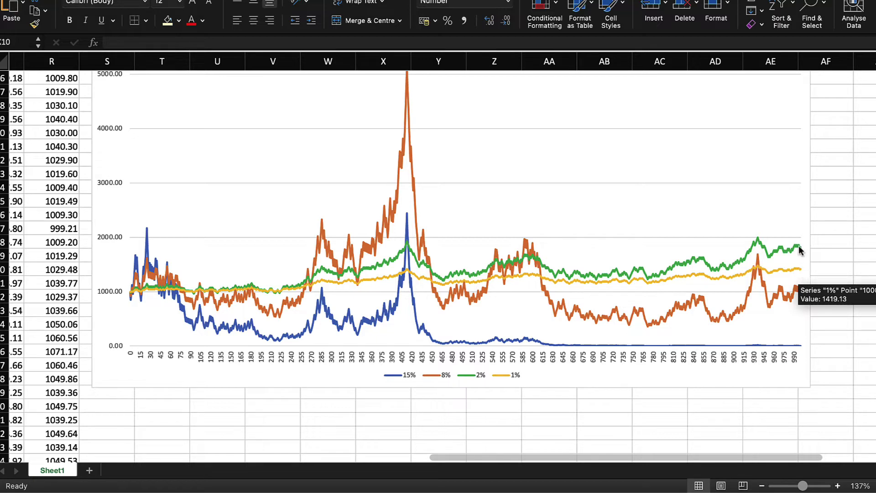
pyautogui.moveTo(801, 249)
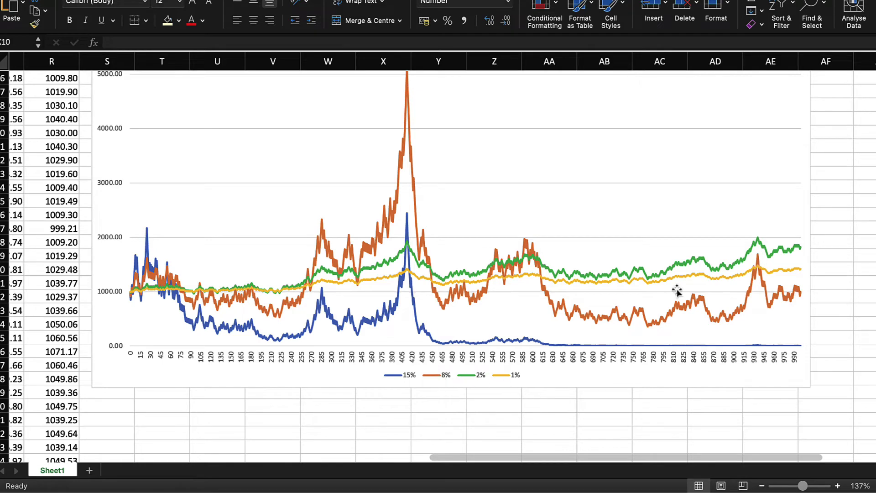
pyautogui.moveTo(801, 297)
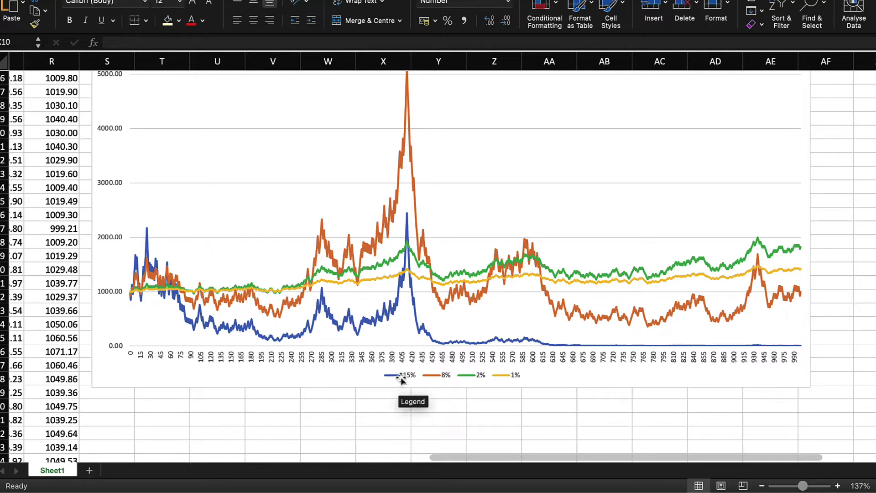
pyautogui.moveTo(550, 351)
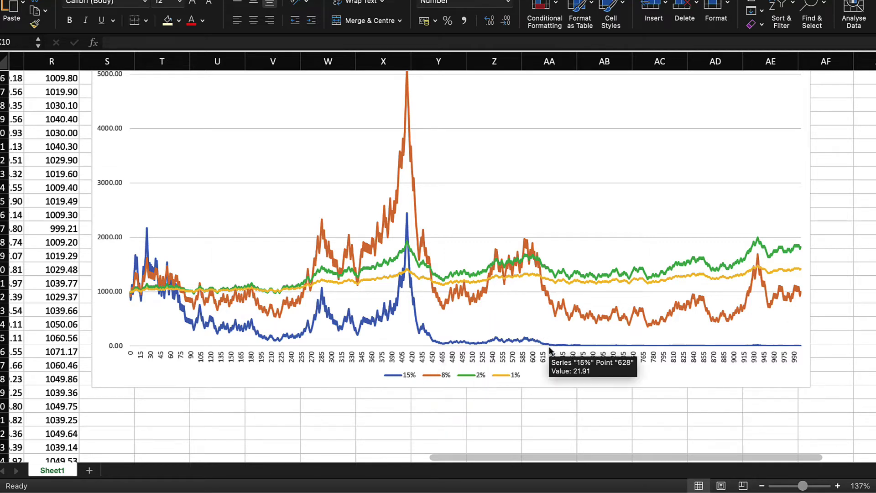
pyautogui.moveTo(636, 353)
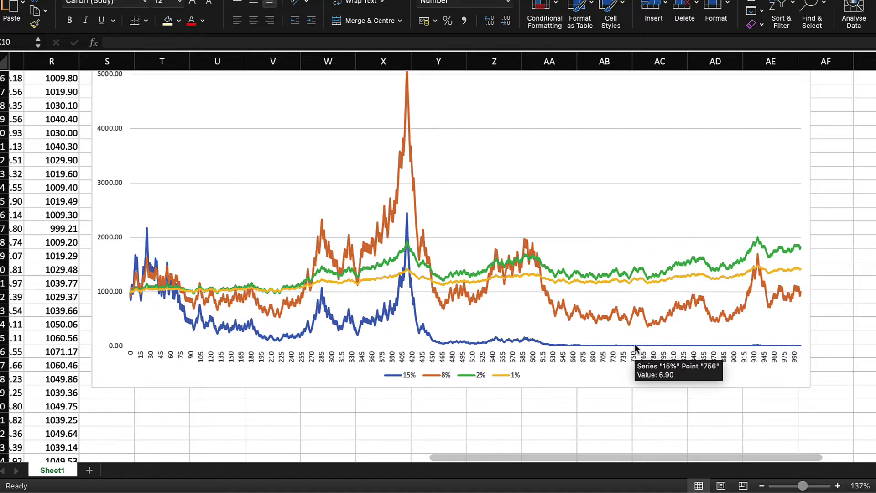
# Recalculate the sheet five times with F9 to redraw the bankroll paths.
pyautogui.click(592, 397)
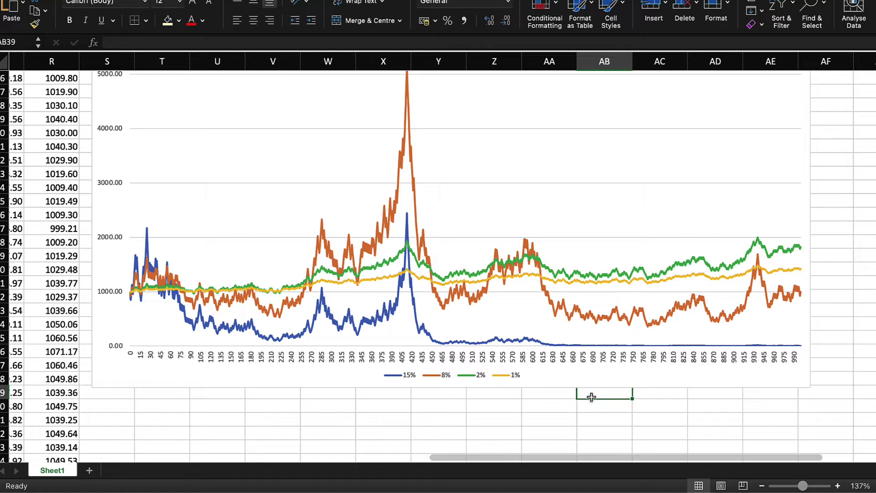
pyautogui.press('F9')
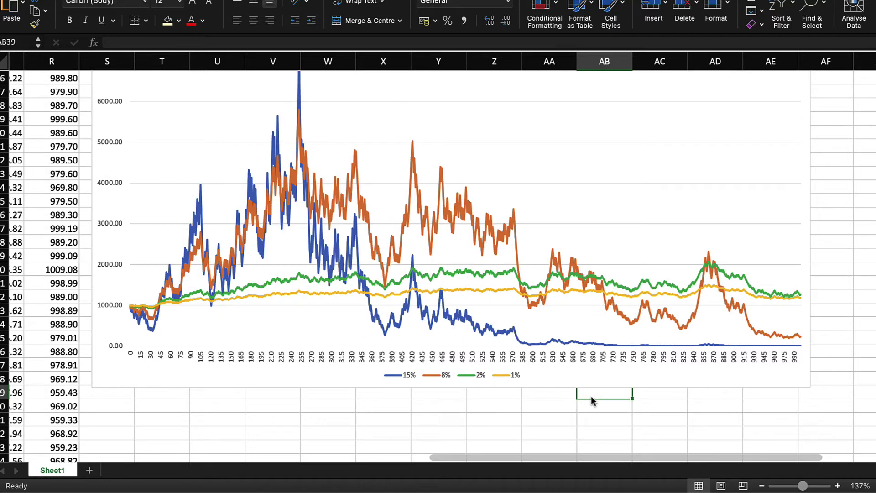
pyautogui.press('F9')
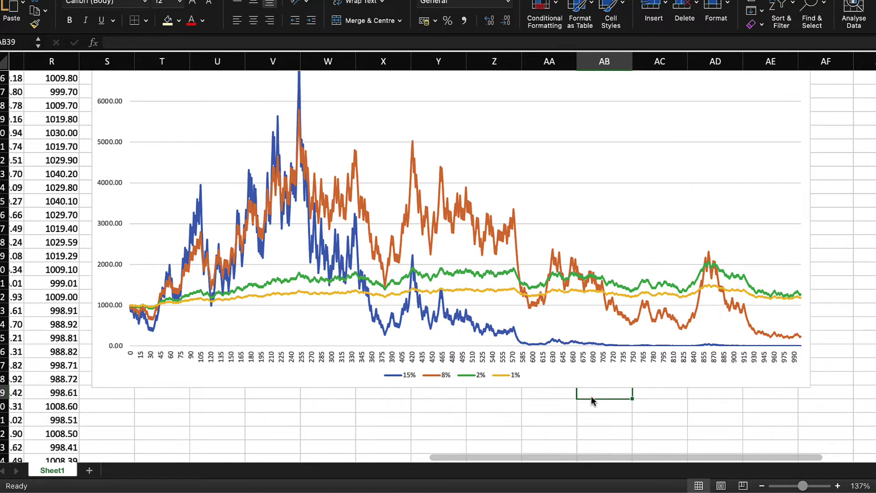
pyautogui.press('F9')
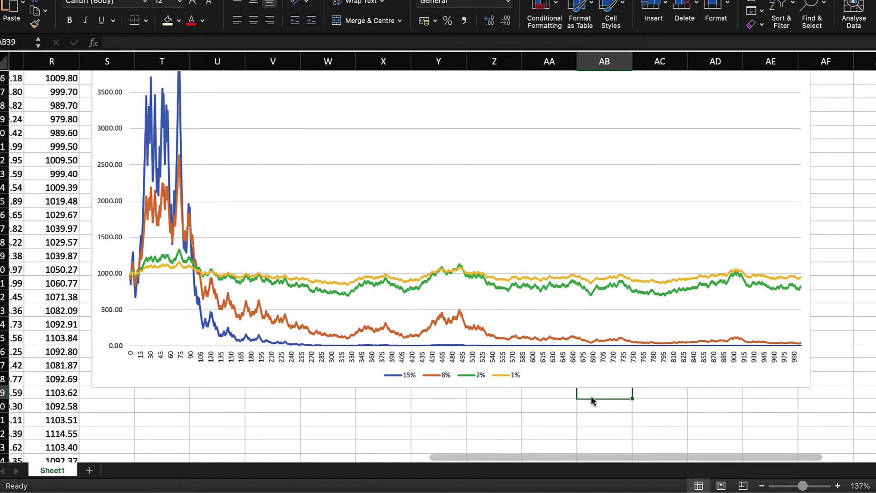
pyautogui.press('F9')
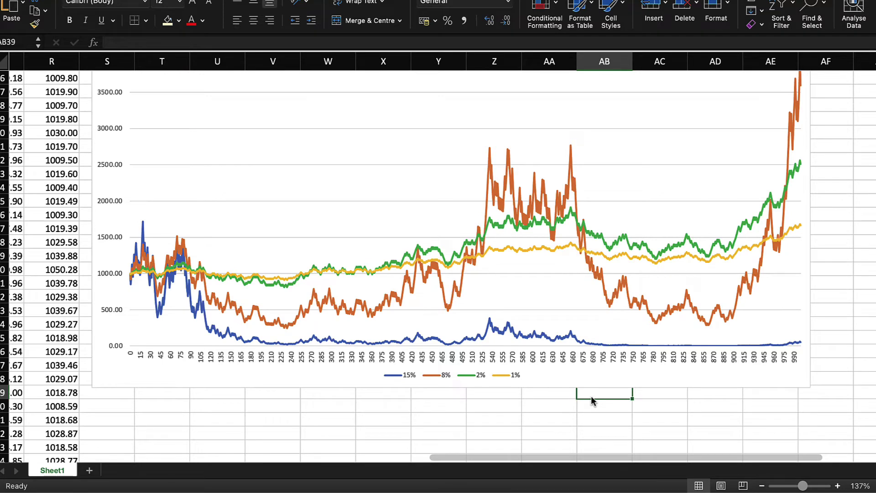
pyautogui.press('F9')
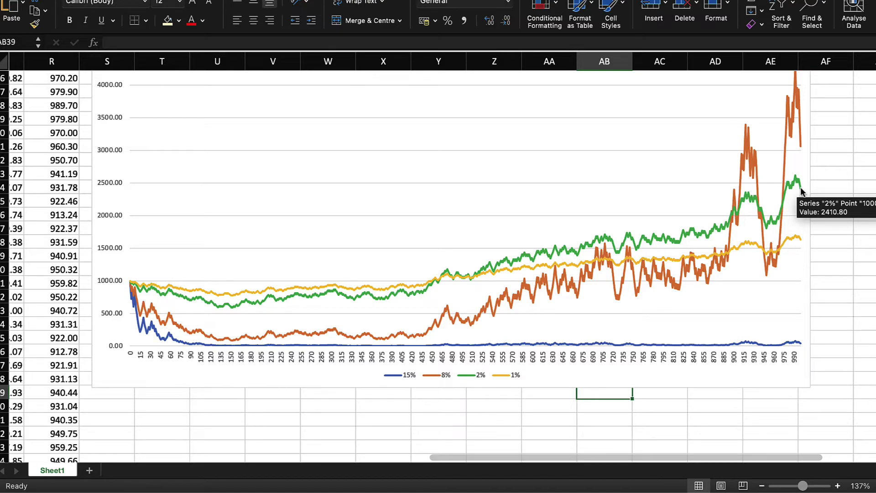
# Set the win probability in D5 to 52%, then return to the chart.
pyautogui.click(820, 185)
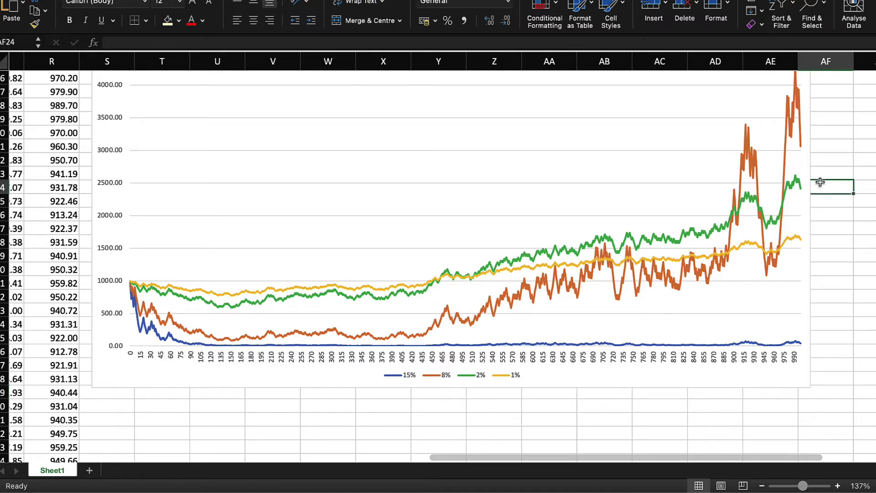
pyautogui.hscroll(-10, 278, 269)
pyautogui.hscroll(-5, 273, 269)
pyautogui.scroll(5, 273, 269)
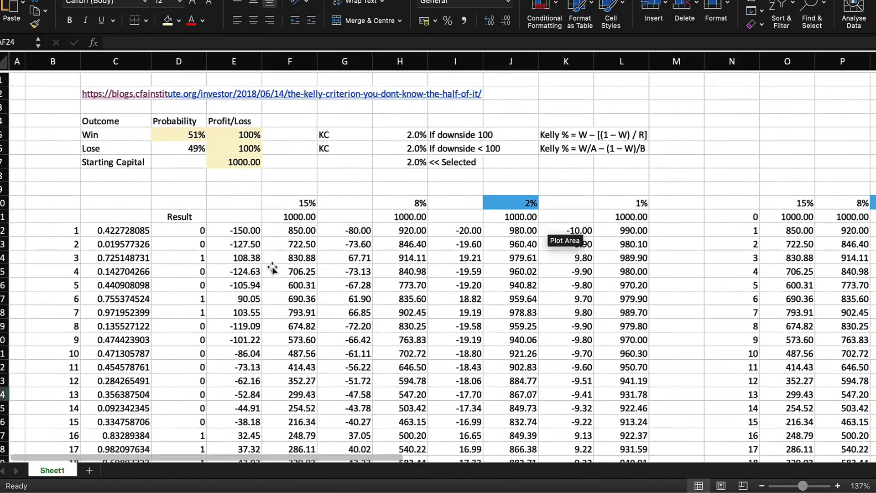
pyautogui.click(176, 131)
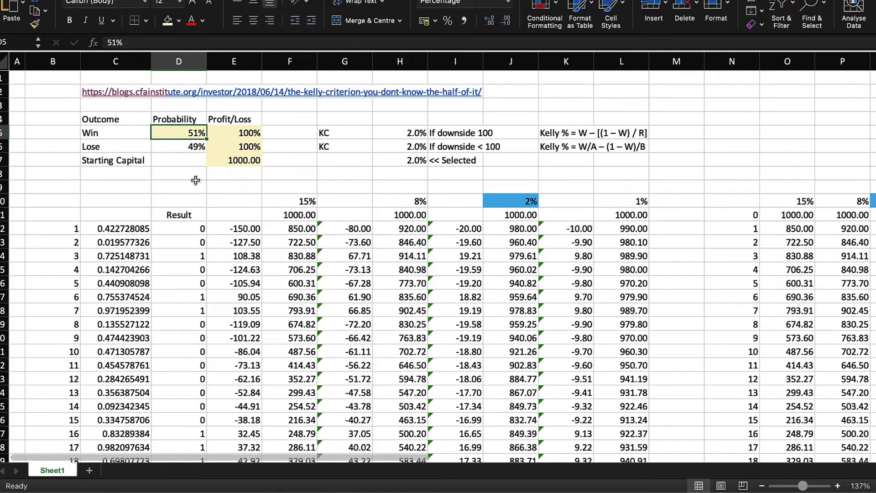
pyautogui.write('52')
pyautogui.press('Return')
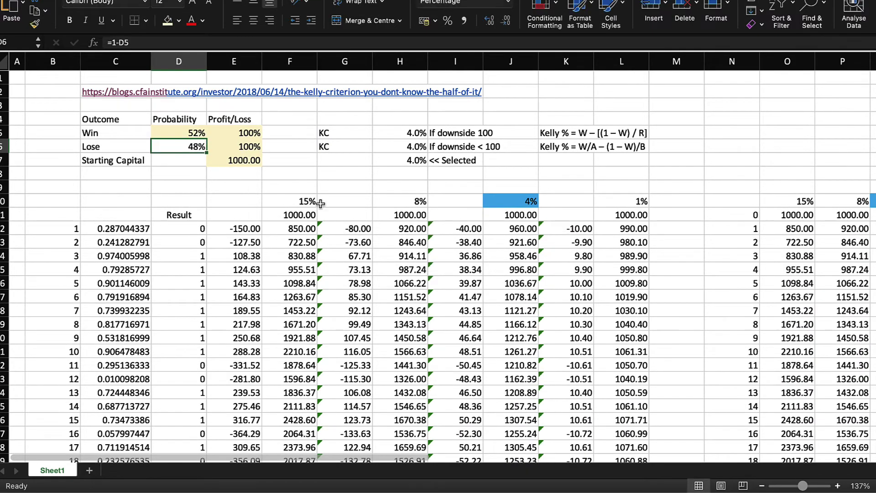
pyautogui.hscroll(15, 595, 270)
pyautogui.scroll(-4, 595, 269)
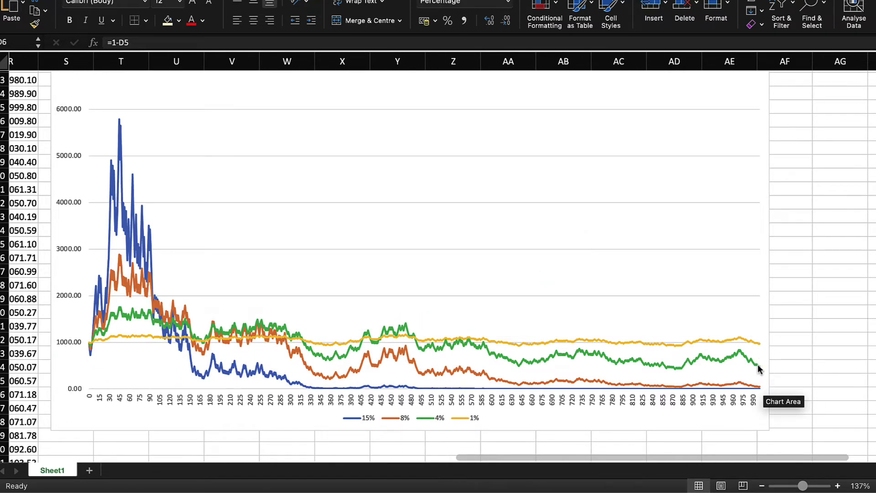
# Regenerate the random bets seven times from an empty cell beside the chart.
pyautogui.click(816, 283)
pyautogui.press('Delete')
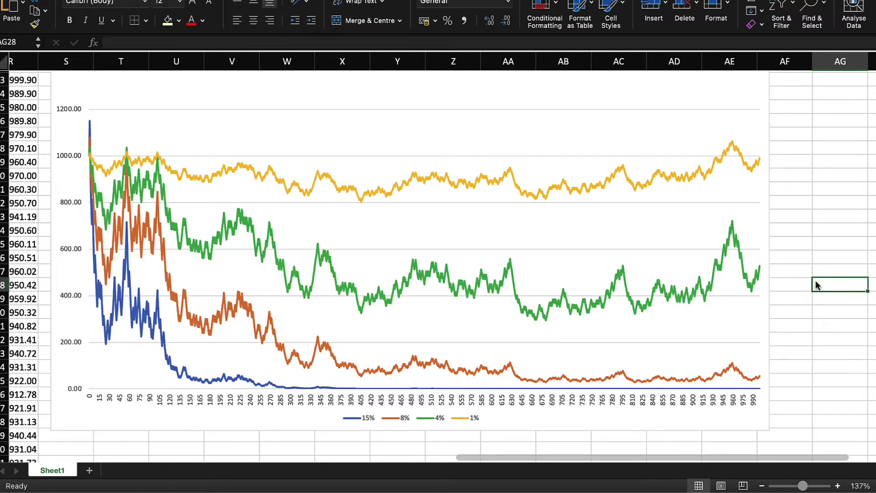
pyautogui.press('Delete')
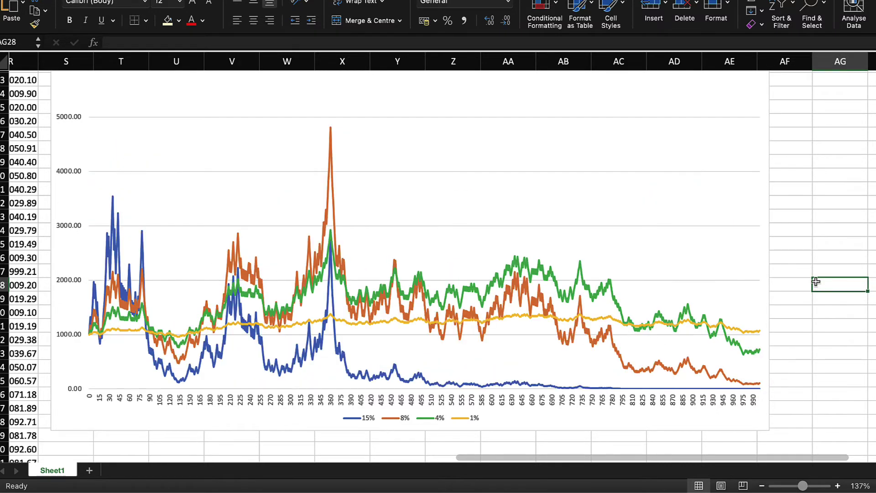
pyautogui.press('Delete')
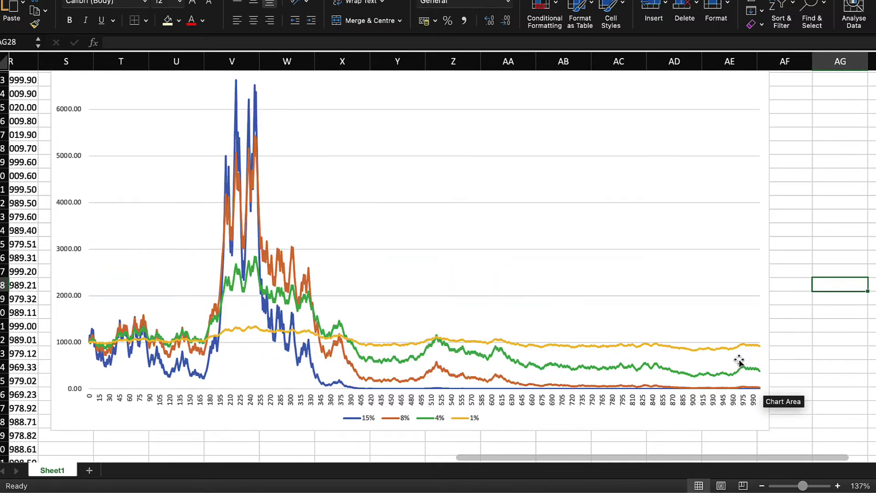
pyautogui.press('Delete')
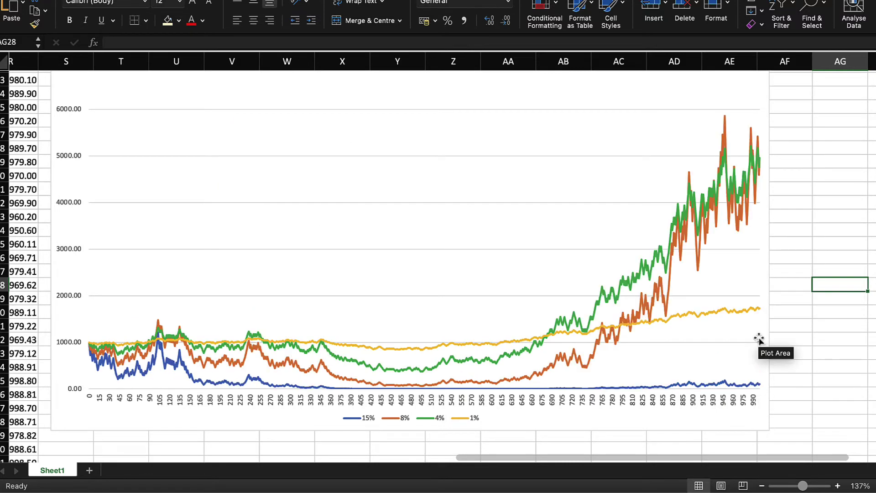
pyautogui.press('Delete')
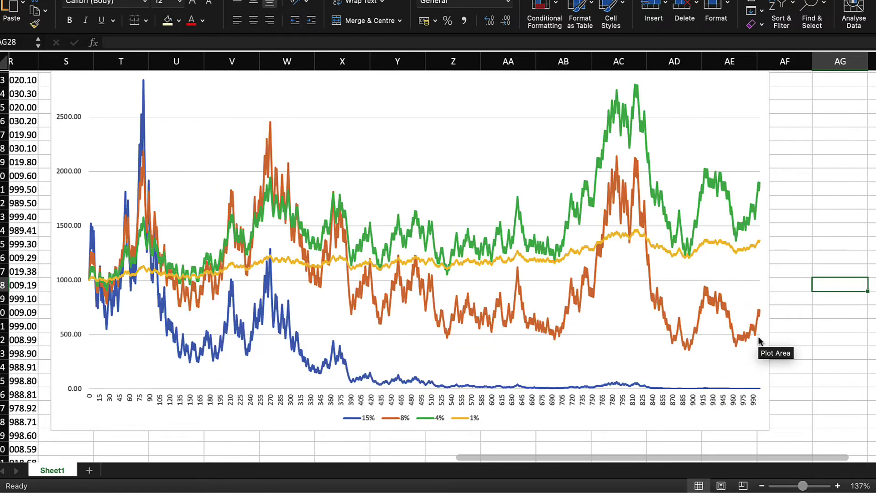
pyautogui.press('Delete')
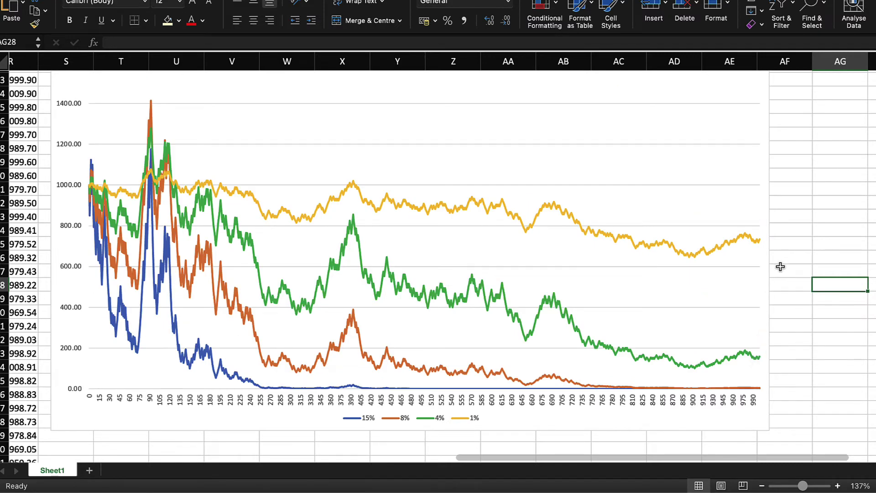
pyautogui.press('Delete')
pyautogui.press('Delete')
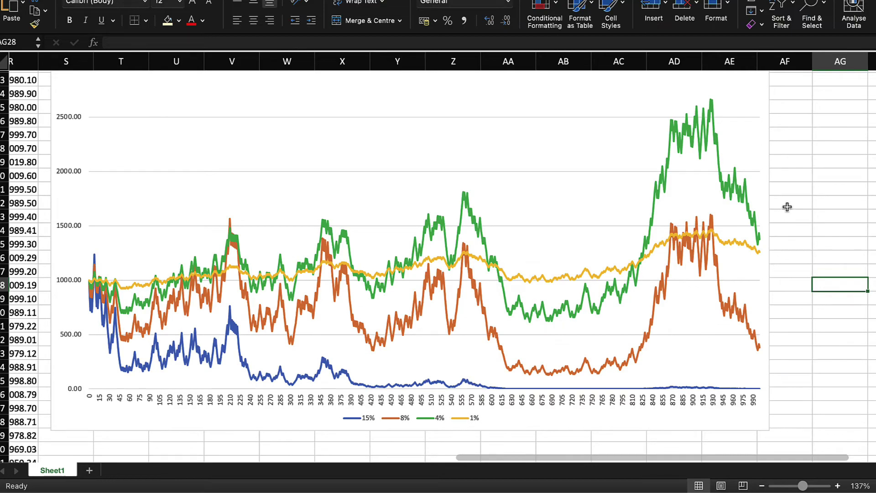
pyautogui.hscroll(-15, 787, 207)
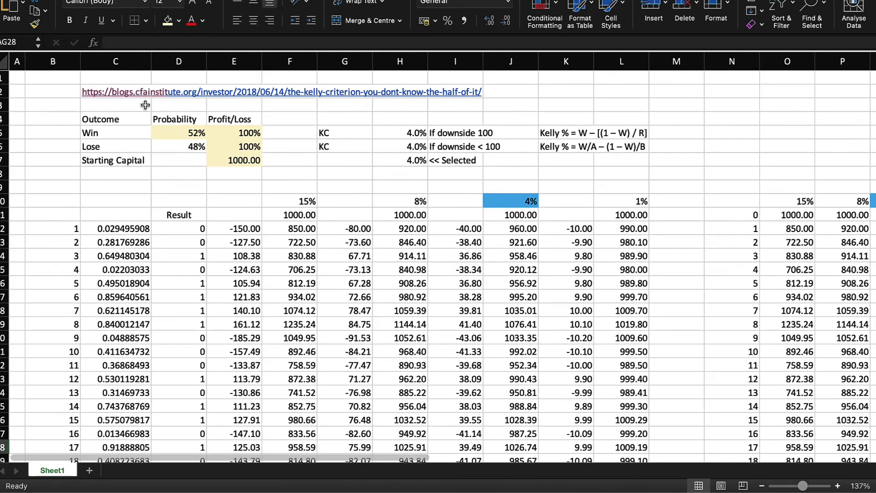
# Set the win probability in D5 to 55% and scroll down to the chart.
pyautogui.click(171, 136)
pyautogui.write('55')
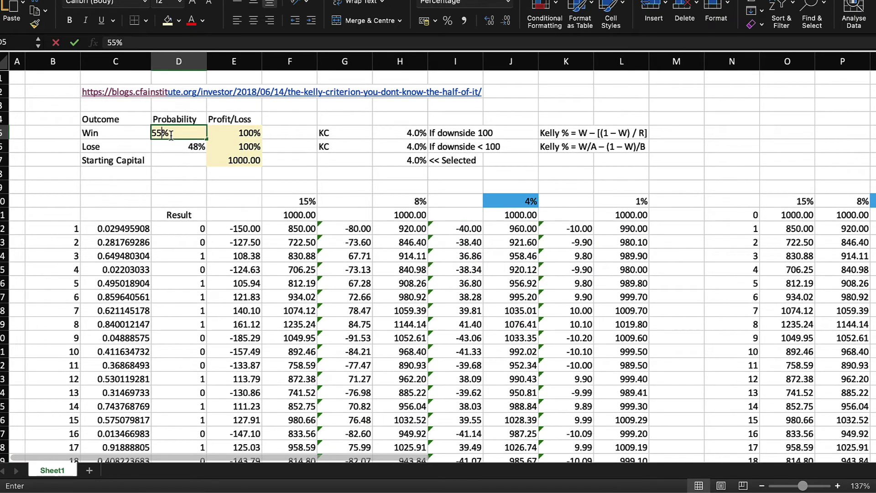
pyautogui.press('Return')
pyautogui.hscroll(15, 427, 297)
pyautogui.scroll(-4, 428, 297)
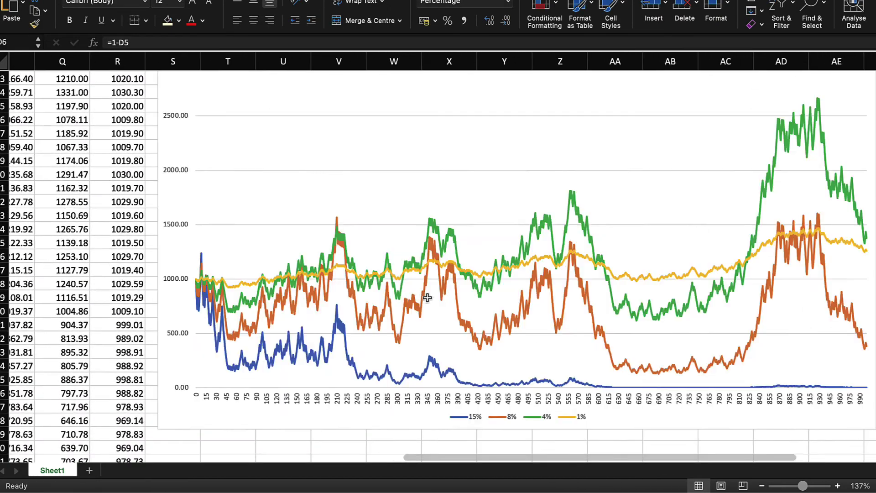
pyautogui.scroll(-4, 428, 299)
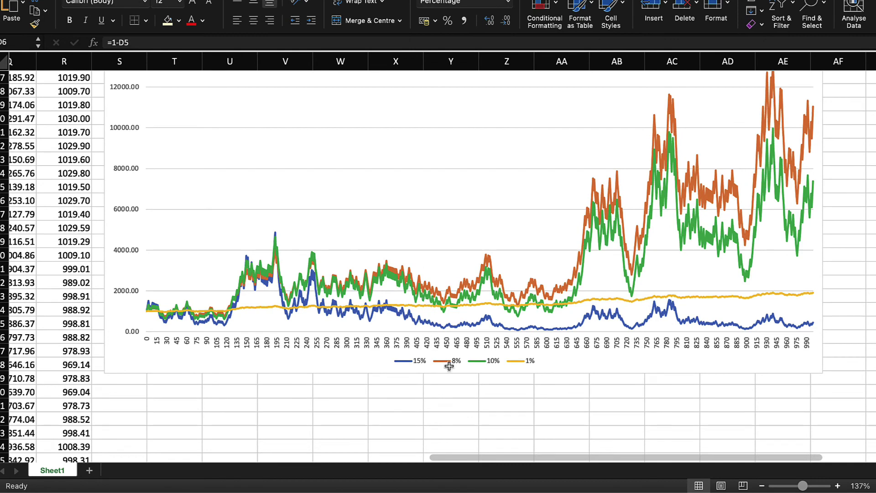
# Rerun the bet simulation six times with F9, then return to the sheet's top-left.
pyautogui.click(481, 394)
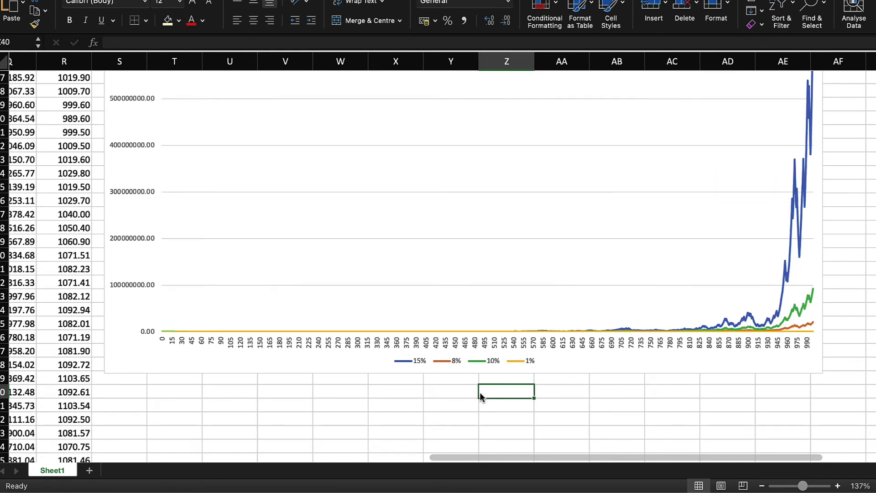
pyautogui.press('F9')
pyautogui.press('F9')
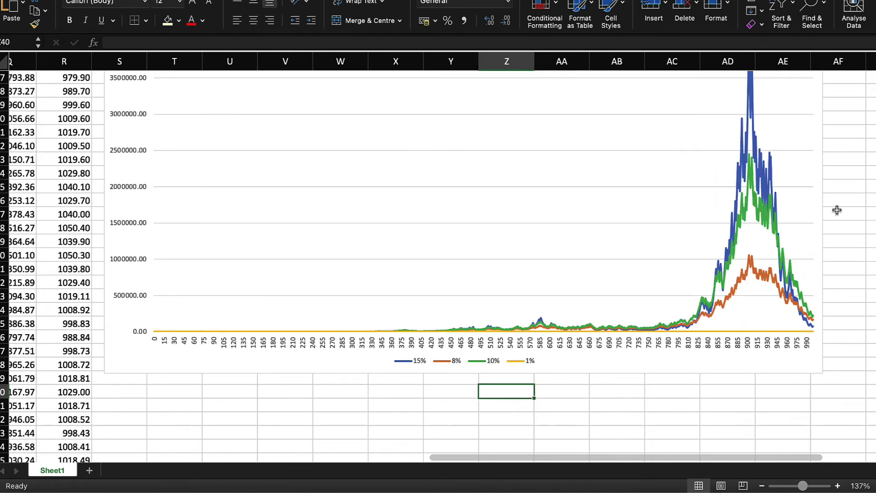
pyautogui.press('F9')
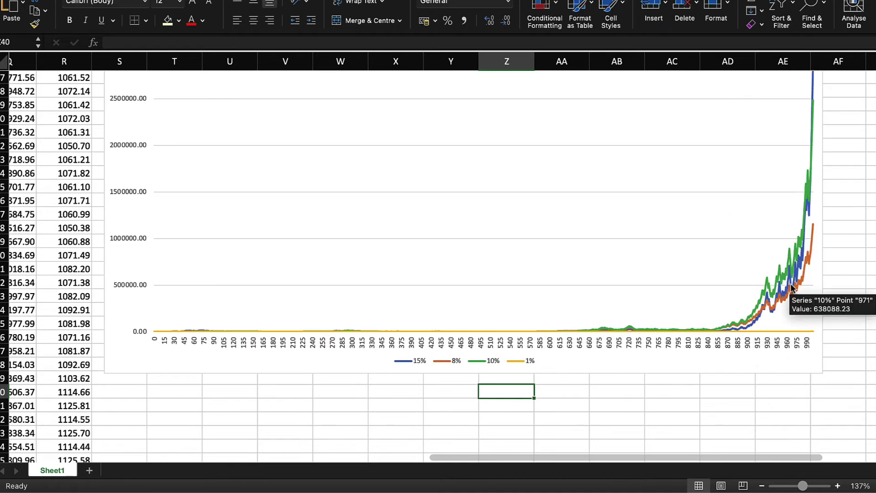
pyautogui.press('F9')
pyautogui.scroll(4, 826, 225)
pyautogui.hscroll(2, 826, 225)
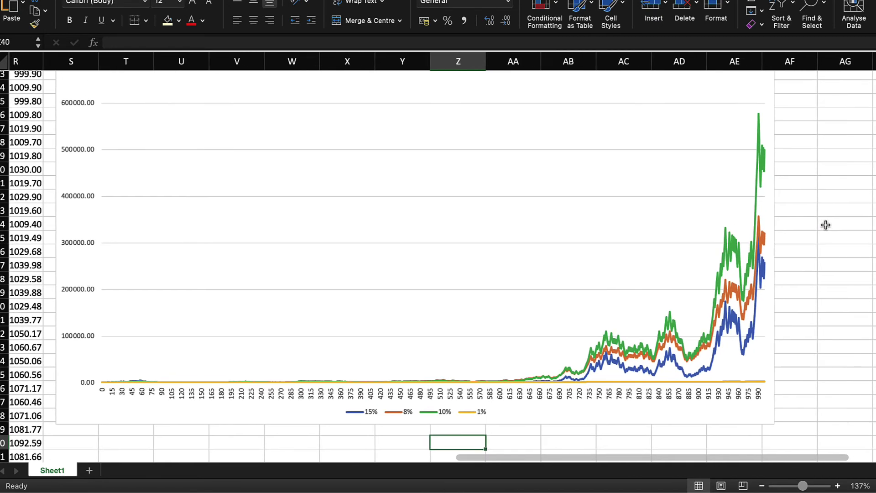
pyautogui.press('F9')
pyautogui.press('F9')
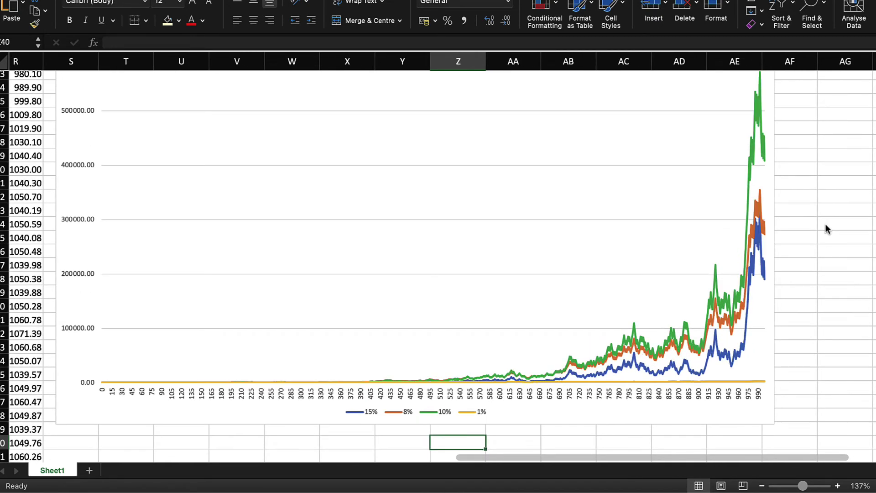
pyautogui.press('F9')
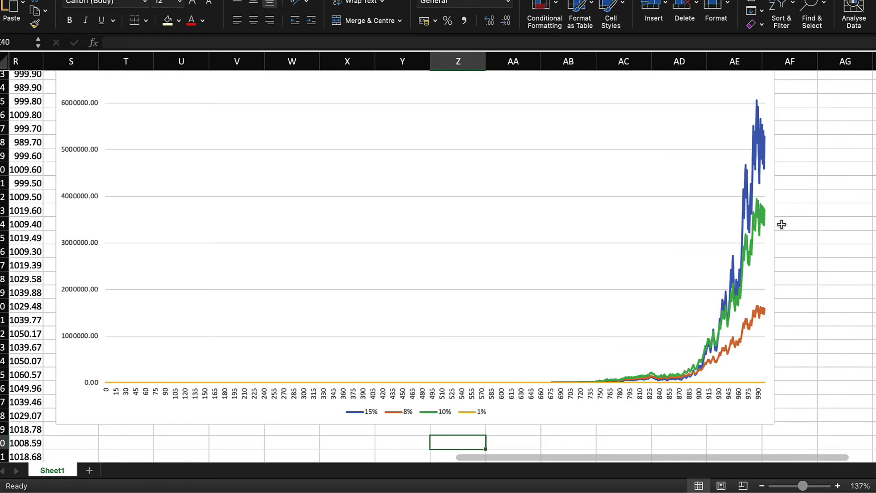
pyautogui.press('F9')
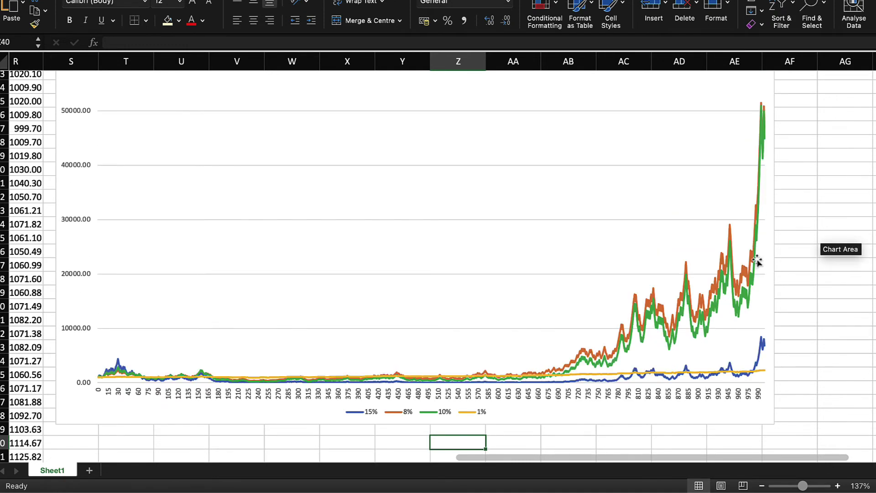
pyautogui.click(785, 225)
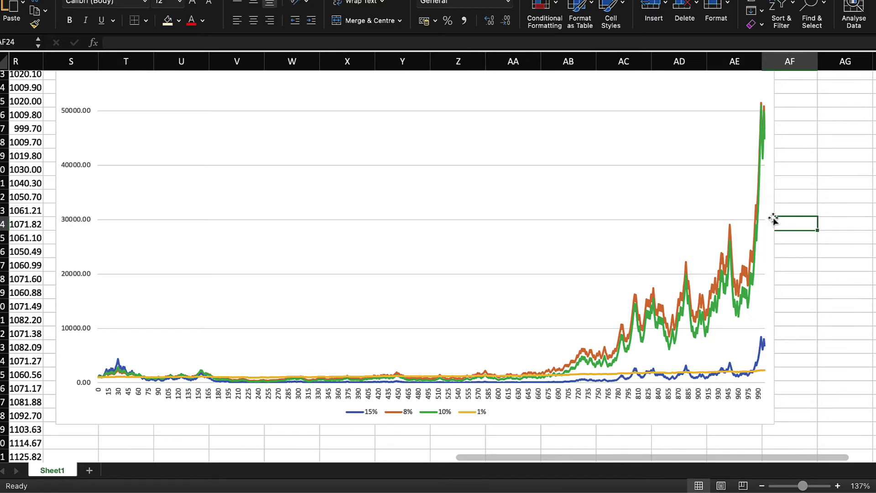
pyautogui.hscroll(-10, 773, 219)
pyautogui.scroll(5, 774, 220)
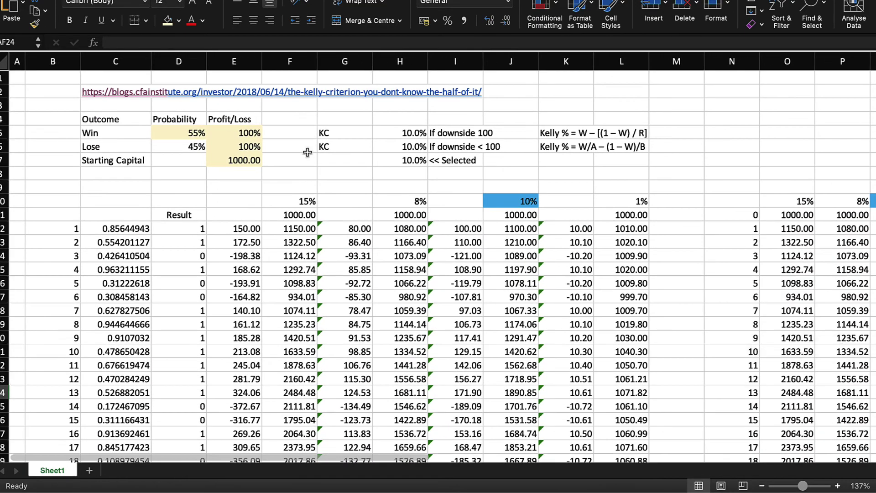
# Set the win probability in D5 to 51% and check J10's stake formula.
pyautogui.click(169, 131)
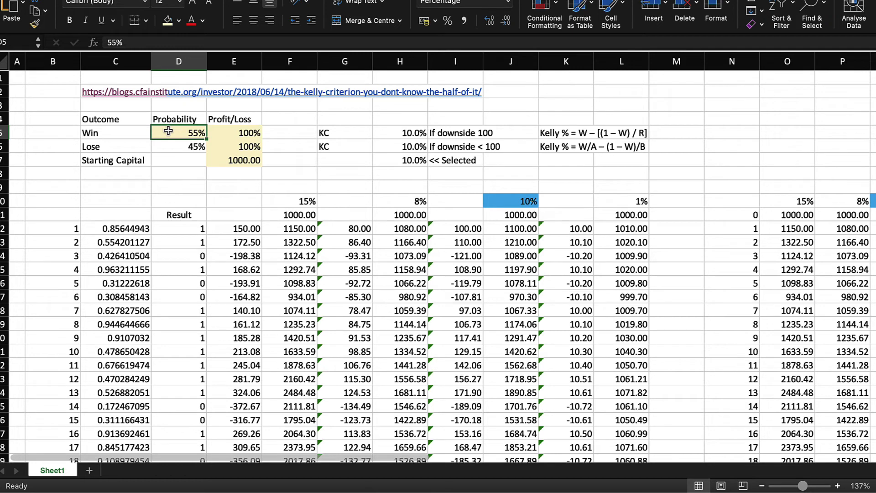
pyautogui.write('51')
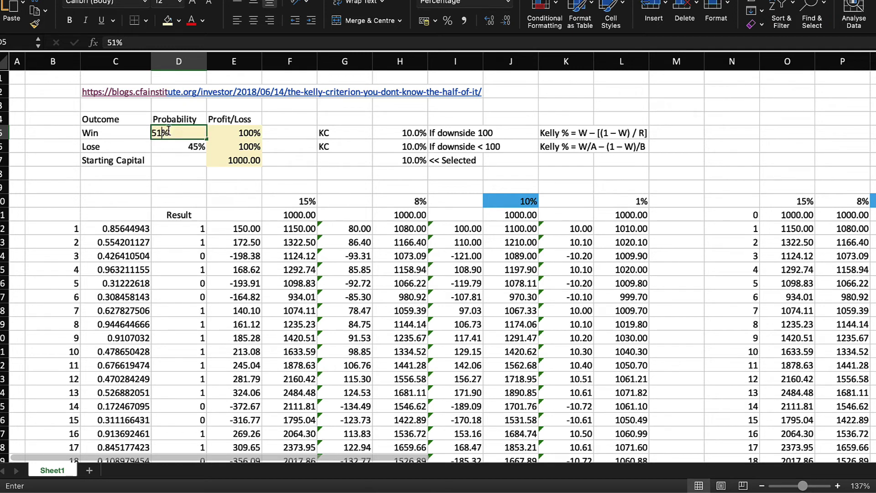
pyautogui.press('Return')
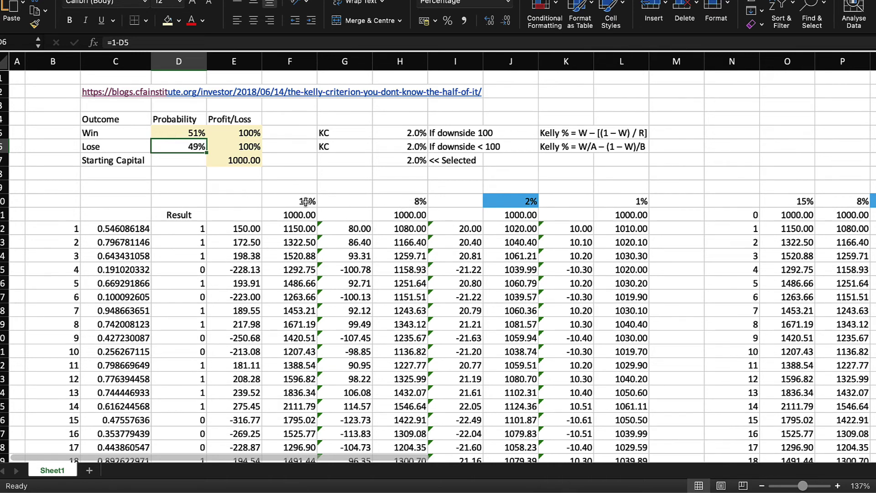
pyautogui.click(512, 197)
pyautogui.click(512, 189)
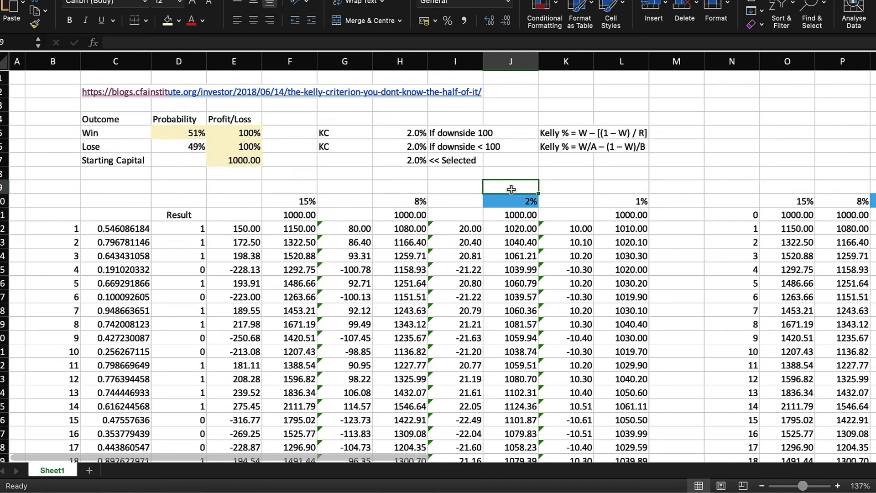
# Review the D5 win probability, the KC label in G5 and the J10 stake formula.
pyautogui.click(182, 132)
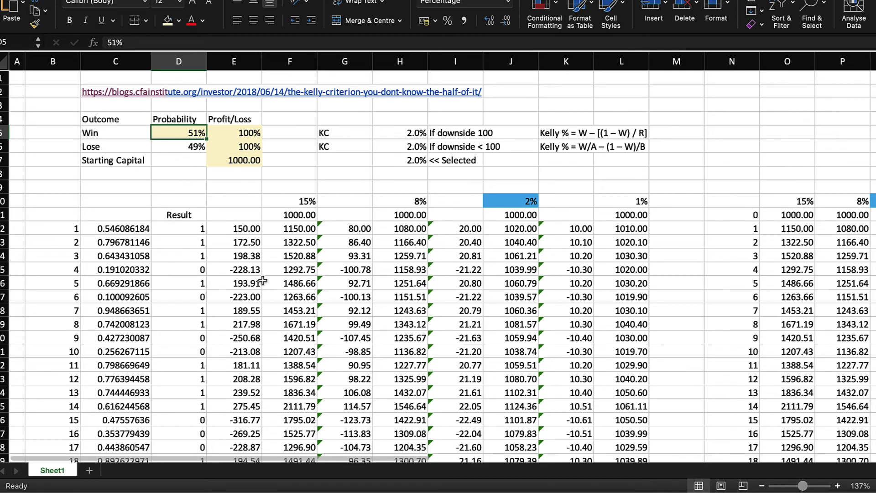
pyautogui.click(353, 137)
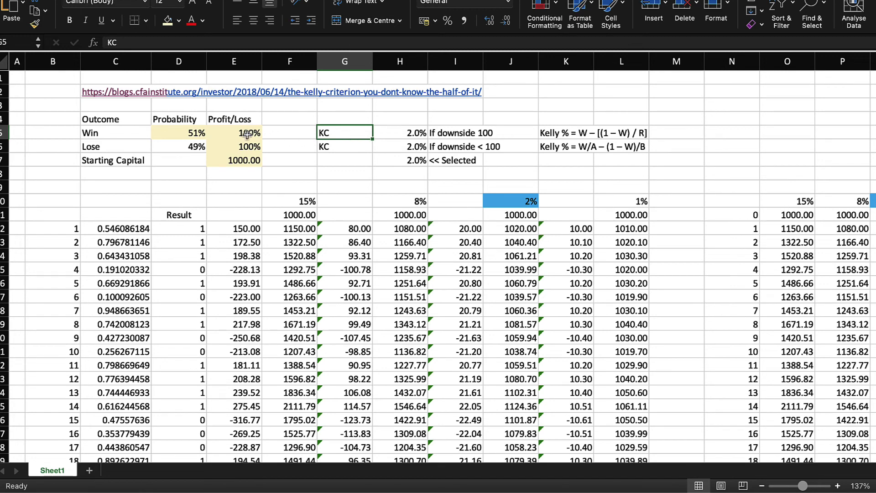
pyautogui.click(152, 132)
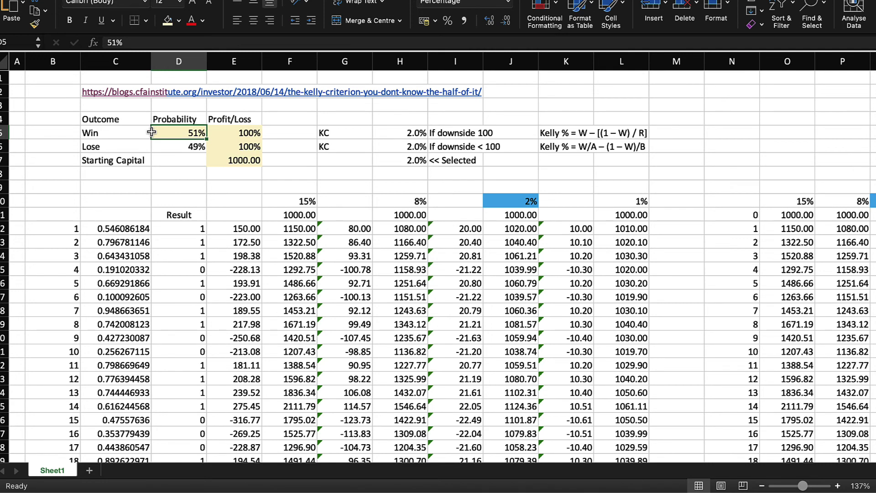
pyautogui.click(292, 133)
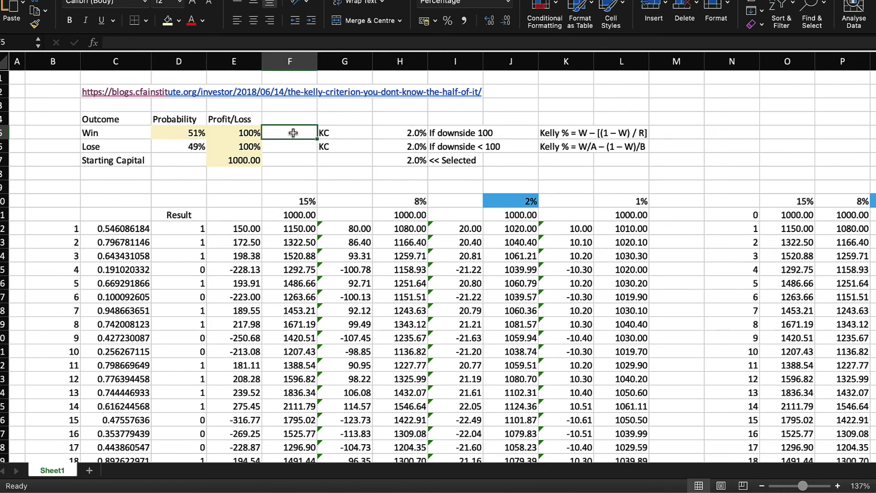
pyautogui.click(182, 134)
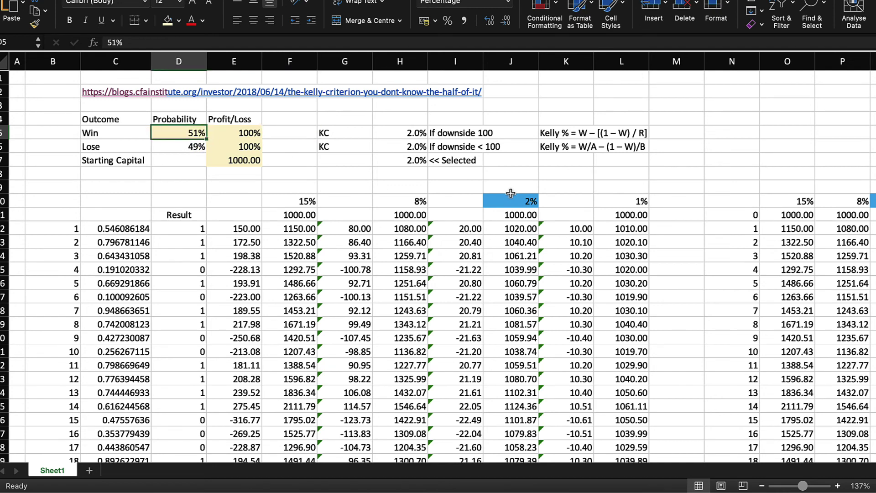
pyautogui.click(501, 199)
pyautogui.click(512, 185)
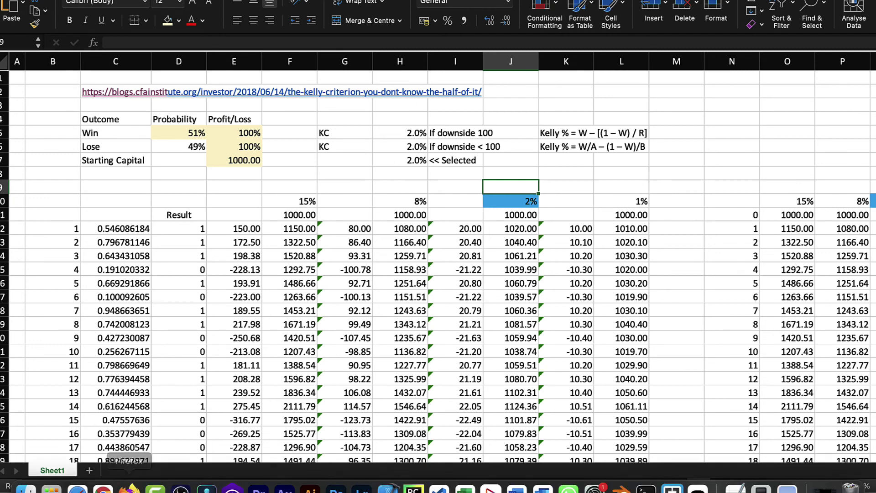
# In Chrome's Crypto Wizards tab, show the Downloads page with the navigation sidebar expanded.
pyautogui.click(104, 473)
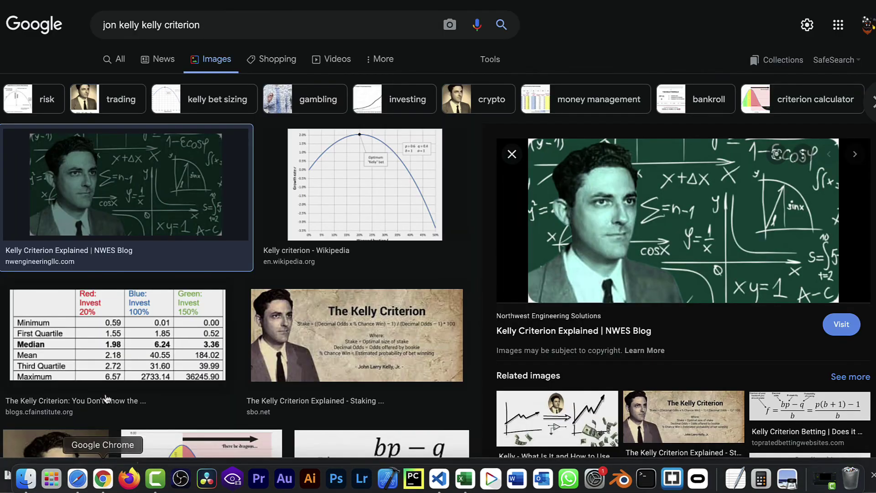
pyautogui.hotkey('ctrl', 'Tab')
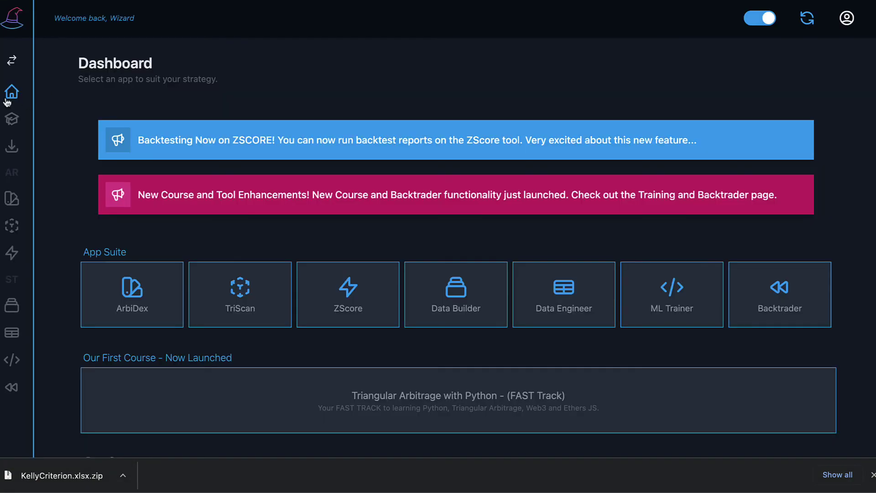
pyautogui.click(12, 146)
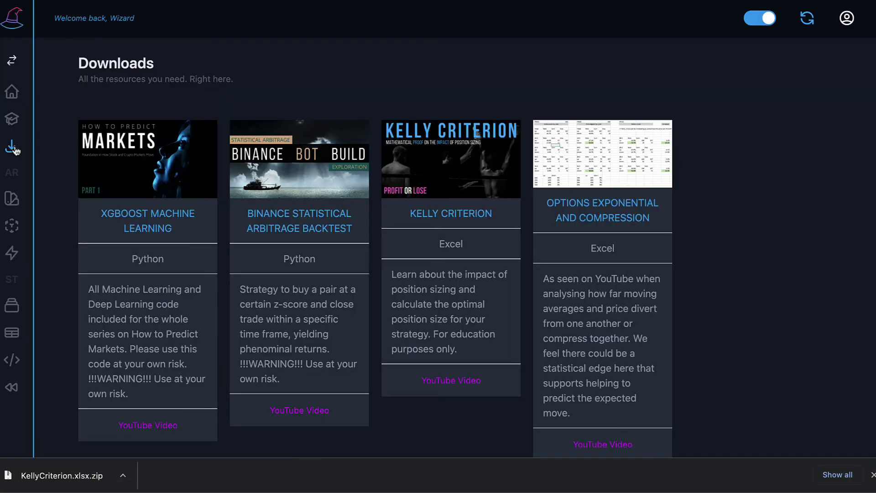
pyautogui.click(12, 60)
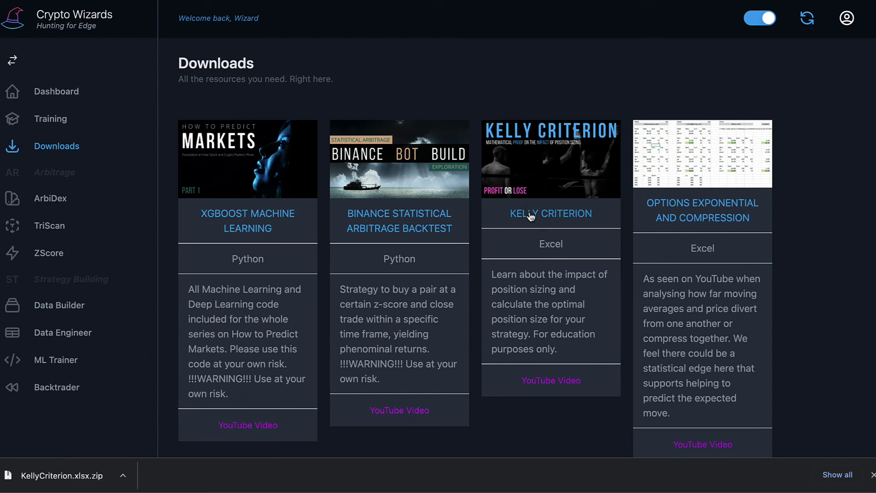
pyautogui.moveTo(360, 86); pyautogui.dragTo(167, 62)
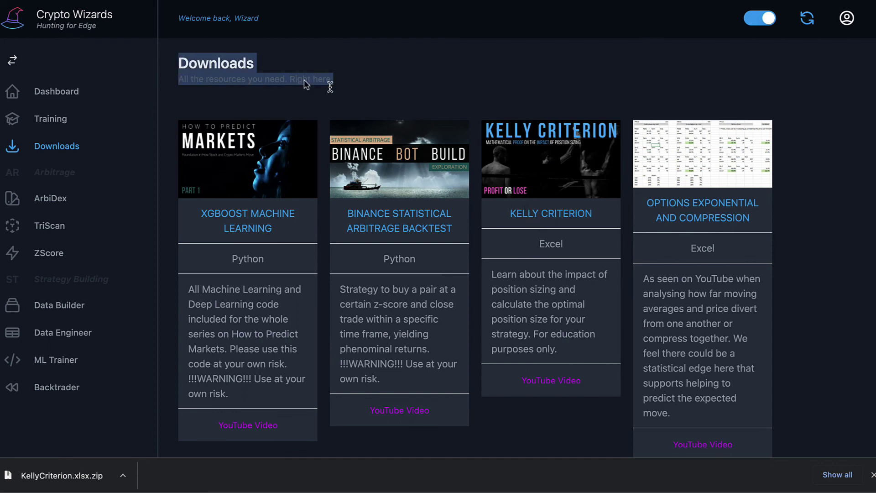
pyautogui.click(466, 87)
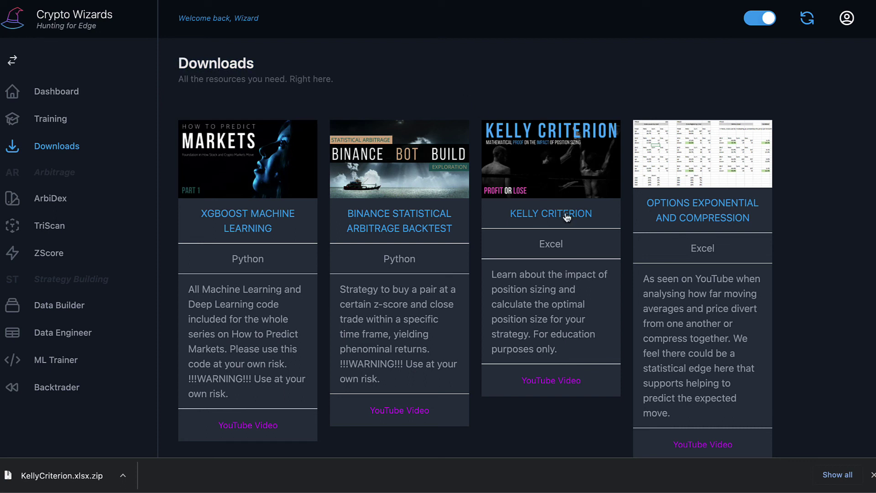